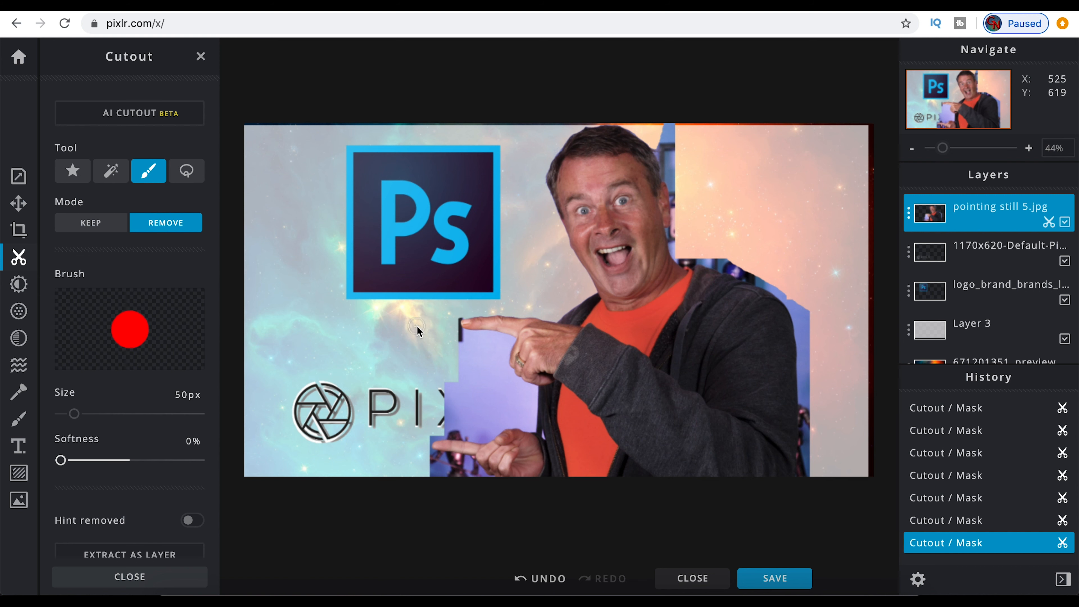
Remove the leftover background around the two pointing hands with the cutout magic wand and a 50 px removal brush.
{"action": "left_click", "coordinate": [111, 170]}
{"action": "left_click", "coordinate": [444, 437]}
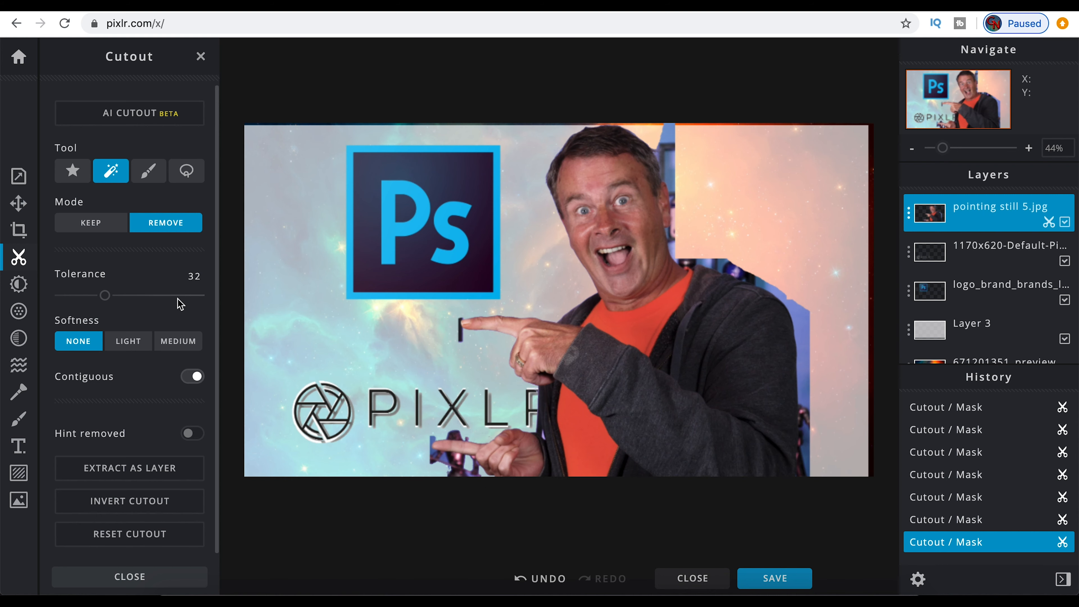
{"action": "left_click", "coordinate": [148, 171]}
{"action": "mouse_move", "coordinate": [942, 148]}
{"action": "left_mouse_down"}
{"action": "mouse_move", "coordinate": [966, 143]}
{"action": "mouse_move", "coordinate": [968, 120]}
{"action": "mouse_move", "coordinate": [937, 145]}
{"action": "left_mouse_up"}
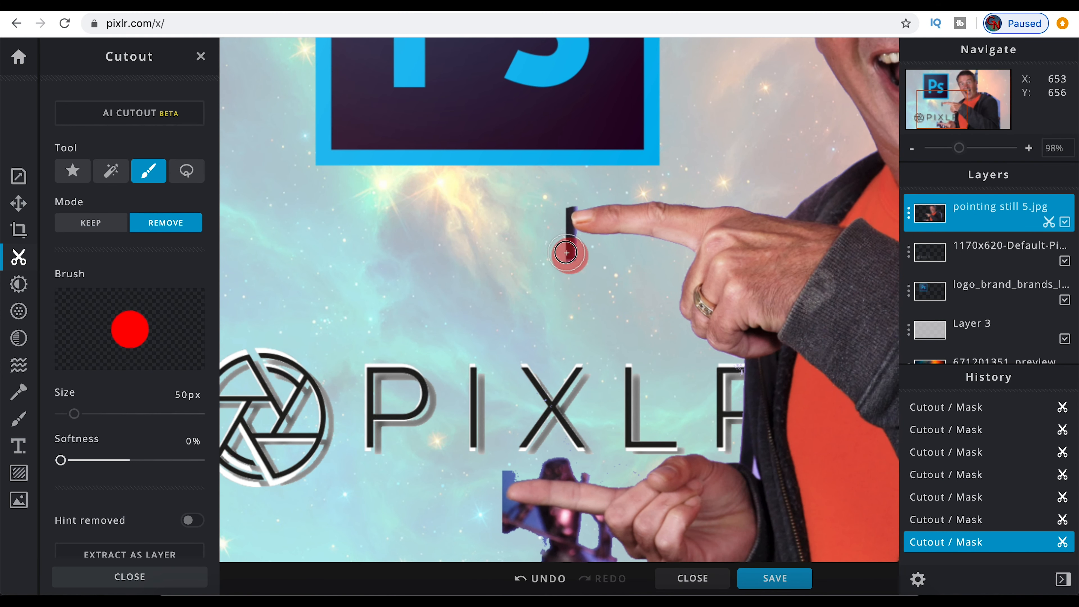
{"action": "left_click_drag", "start_coordinate": [559, 250], "coordinate": [554, 231]}
{"action": "mouse_move", "coordinate": [582, 456]}
{"action": "left_mouse_down"}
{"action": "mouse_move", "coordinate": [535, 464]}
{"action": "mouse_move", "coordinate": [556, 467]}
{"action": "left_mouse_up"}
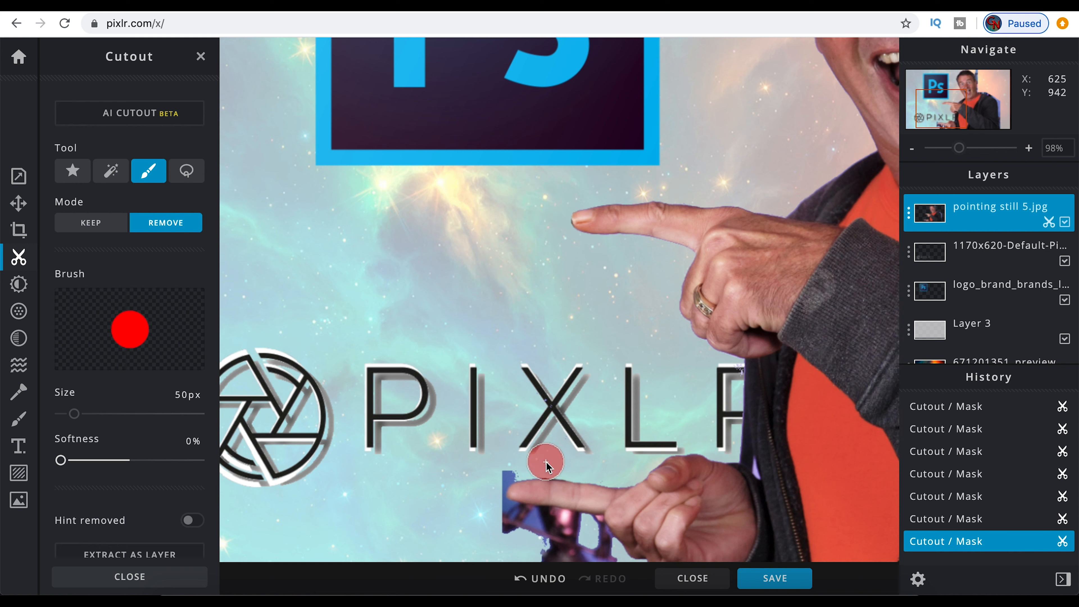
{"action": "mouse_move", "coordinate": [479, 460]}
{"action": "left_mouse_down"}
{"action": "mouse_move", "coordinate": [493, 518]}
{"action": "mouse_move", "coordinate": [607, 548]}
{"action": "mouse_move", "coordinate": [491, 508]}
{"action": "mouse_move", "coordinate": [550, 519]}
{"action": "mouse_move", "coordinate": [513, 526]}
{"action": "left_mouse_up"}
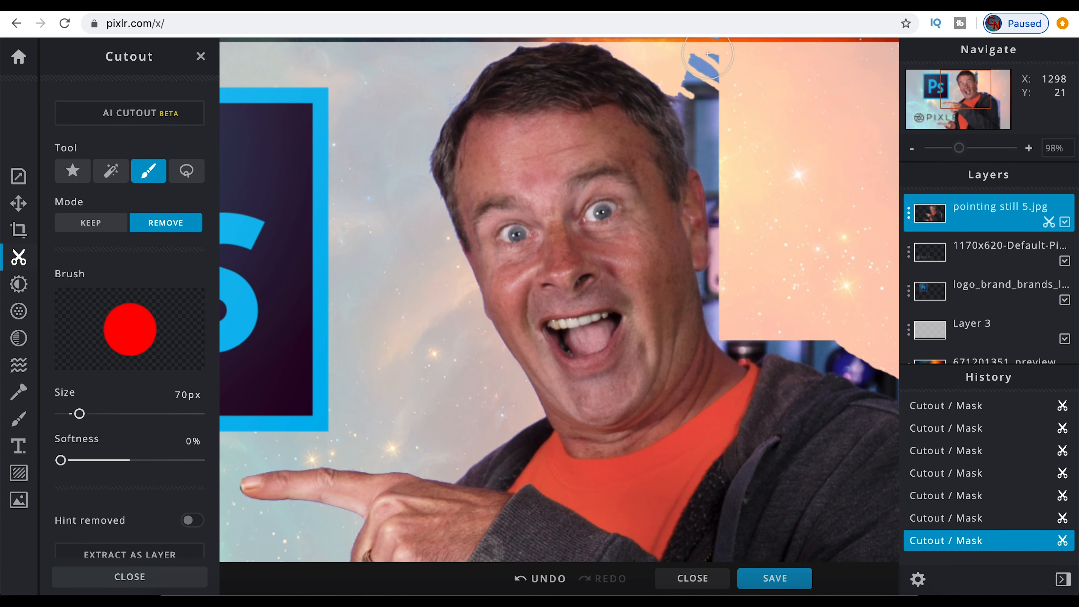
Reduce the cutout brush to 10 px and erase the leftover background beside the man's ear and neck.
{"action": "scroll", "coordinate": [688, 165], "scroll_direction": "up", "scroll_amount": 3}
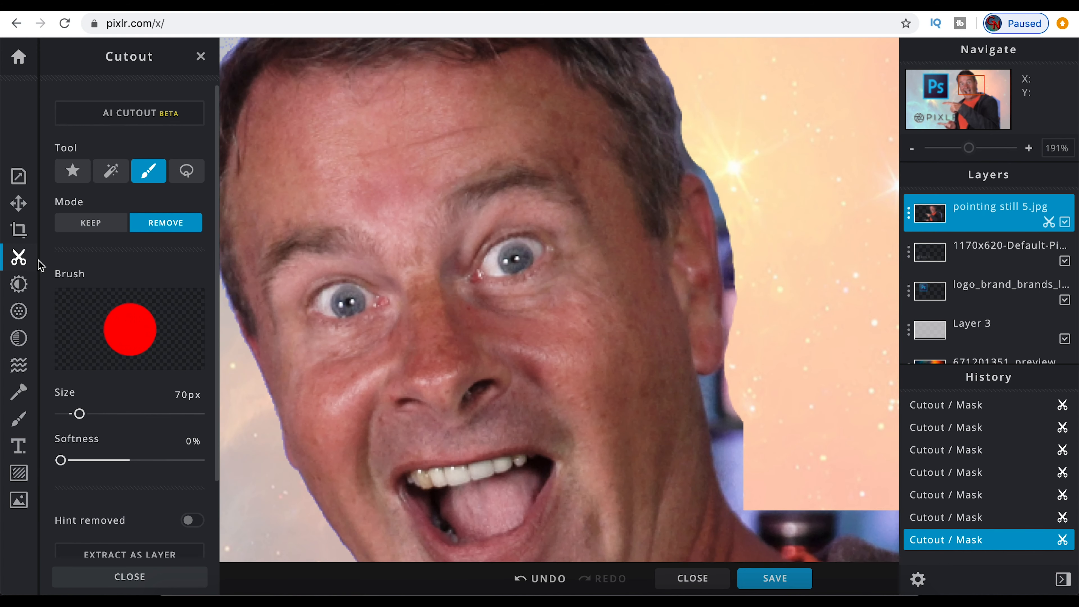
{"action": "key", "text": "bracketleft"}
{"action": "key", "text": "bracketleft"}
{"action": "key", "text": "bracketleft"}
{"action": "key", "text": "bracketleft"}
{"action": "key", "text": "bracketleft"}
{"action": "key", "text": "bracketleft"}
{"action": "left_click_drag", "start_coordinate": [735, 402], "coordinate": [736, 461]}
{"action": "mouse_move", "coordinate": [722, 370]}
{"action": "left_mouse_down"}
{"action": "mouse_move", "coordinate": [706, 385]}
{"action": "mouse_move", "coordinate": [735, 498]}
{"action": "left_mouse_up"}
{"action": "left_click_drag", "start_coordinate": [722, 461], "coordinate": [761, 528]}
{"action": "left_click_drag", "start_coordinate": [710, 394], "coordinate": [706, 382]}
Erase the remaining background along the top of the man's shoulder with the cutout brush.
{"action": "left_click_drag", "start_coordinate": [730, 482], "coordinate": [492, 362]}
{"action": "mouse_move", "coordinate": [491, 362]}
{"action": "left_mouse_down"}
{"action": "mouse_move", "coordinate": [526, 412]}
{"action": "mouse_move", "coordinate": [576, 423]}
{"action": "mouse_move", "coordinate": [605, 411]}
{"action": "left_mouse_up"}
{"action": "left_click_drag", "start_coordinate": [620, 407], "coordinate": [843, 493]}
{"action": "left_click_drag", "start_coordinate": [979, 89], "coordinate": [987, 94]}
{"action": "left_click_drag", "start_coordinate": [556, 319], "coordinate": [793, 416]}
{"action": "left_click_drag", "start_coordinate": [987, 94], "coordinate": [993, 100]}
{"action": "left_click_drag", "start_coordinate": [531, 229], "coordinate": [598, 260]}
{"action": "mouse_move", "coordinate": [675, 291]}
{"action": "left_mouse_down"}
{"action": "mouse_move", "coordinate": [727, 405]}
{"action": "mouse_move", "coordinate": [697, 361]}
{"action": "left_mouse_up"}
{"action": "left_click_drag", "start_coordinate": [614, 278], "coordinate": [705, 406]}
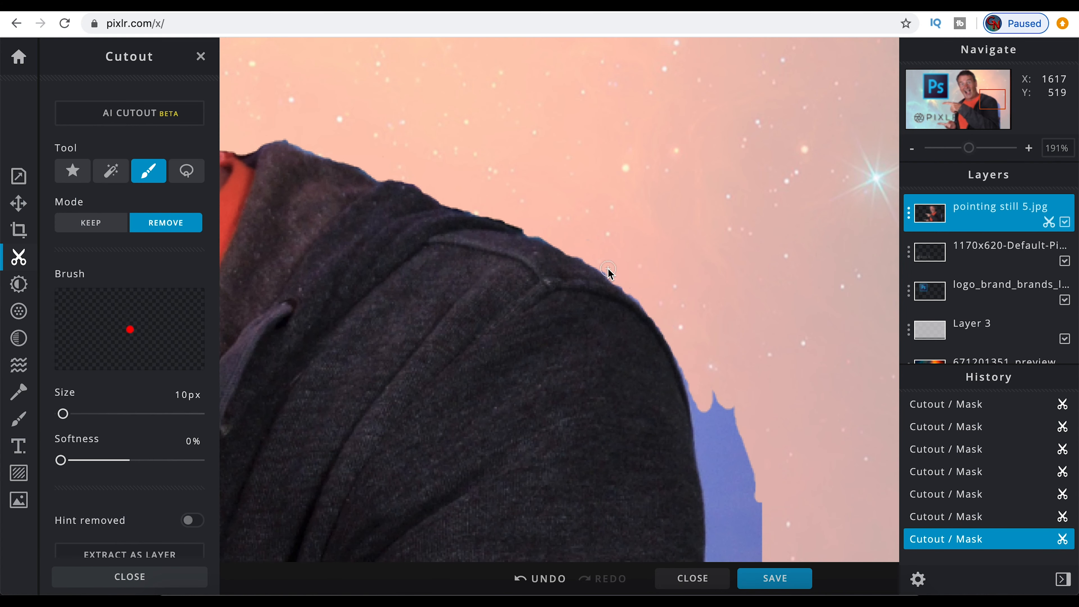
Erase the purple background strip along the outer side of the man's sleeve down to the image's lower edge.
{"action": "left_click_drag", "start_coordinate": [714, 446], "coordinate": [609, 256]}
{"action": "left_click_drag", "start_coordinate": [595, 212], "coordinate": [628, 548]}
{"action": "left_click_drag", "start_coordinate": [645, 454], "coordinate": [652, 516]}
{"action": "left_click_drag", "start_coordinate": [645, 482], "coordinate": [608, 257]}
{"action": "left_click_drag", "start_coordinate": [997, 116], "coordinate": [998, 123]}
{"action": "mouse_move", "coordinate": [600, 242]}
{"action": "left_mouse_down"}
{"action": "mouse_move", "coordinate": [623, 555]}
{"action": "mouse_move", "coordinate": [602, 382]}
{"action": "left_mouse_up"}
{"action": "left_click_drag", "start_coordinate": [576, 231], "coordinate": [577, 323]}
{"action": "left_click_drag", "start_coordinate": [577, 338], "coordinate": [586, 461]}
{"action": "left_click_drag", "start_coordinate": [590, 465], "coordinate": [600, 554]}
Move the cutout man farther to the right so both logos are clear of his hands.
{"action": "left_click_drag", "start_coordinate": [969, 148], "coordinate": [944, 149]}
{"action": "left_click", "coordinate": [18, 203]}
{"action": "left_click_drag", "start_coordinate": [646, 345], "coordinate": [702, 362]}
Stretch the semi-transparent Layer 3 overlay so it covers the canvas up to its upper right corner.
{"action": "left_click", "coordinate": [457, 109]}
{"action": "left_click_drag", "start_coordinate": [551, 93], "coordinate": [548, 88]}
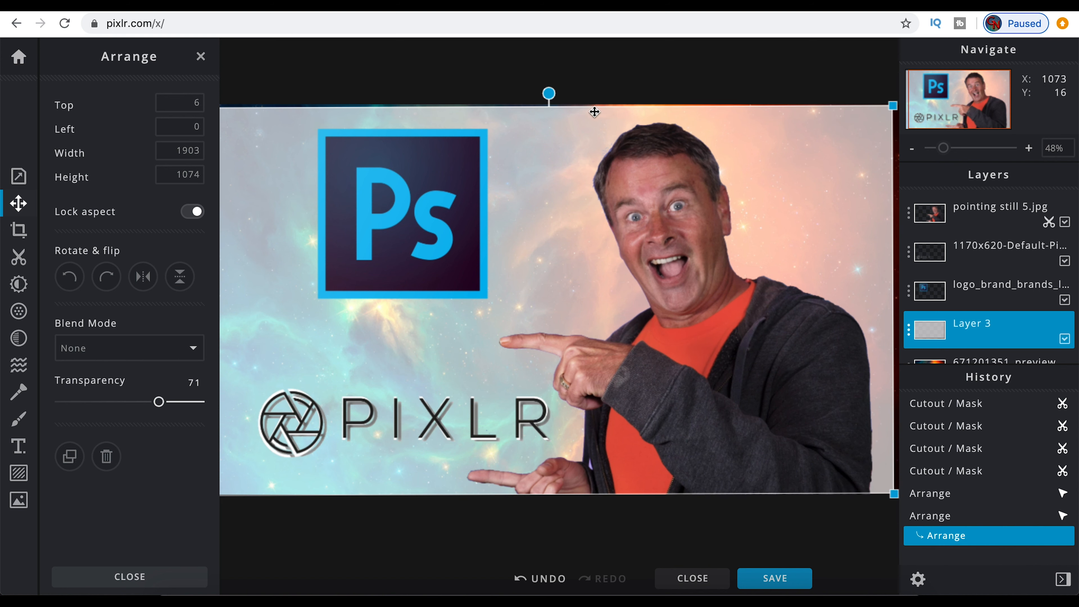
{"action": "scroll", "coordinate": [986, 307], "scroll_direction": "down", "scroll_amount": 1}
{"action": "scroll", "coordinate": [979, 305], "scroll_direction": "down", "scroll_amount": 1}
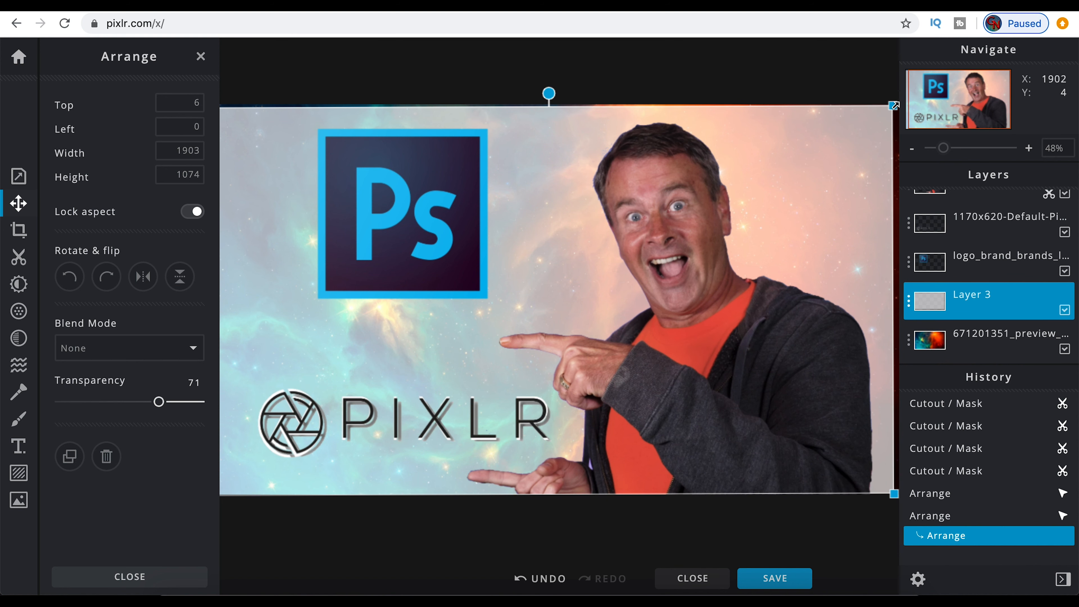
{"action": "left_click_drag", "start_coordinate": [893, 105], "coordinate": [896, 103]}
Enlarge the cutout man and reposition him at the right side of the thumbnail.
{"action": "left_click_drag", "start_coordinate": [672, 285], "coordinate": [686, 271]}
{"action": "left_click_drag", "start_coordinate": [276, 104], "coordinate": [219, 72]}
{"action": "left_click_drag", "start_coordinate": [293, 274], "coordinate": [388, 276]}
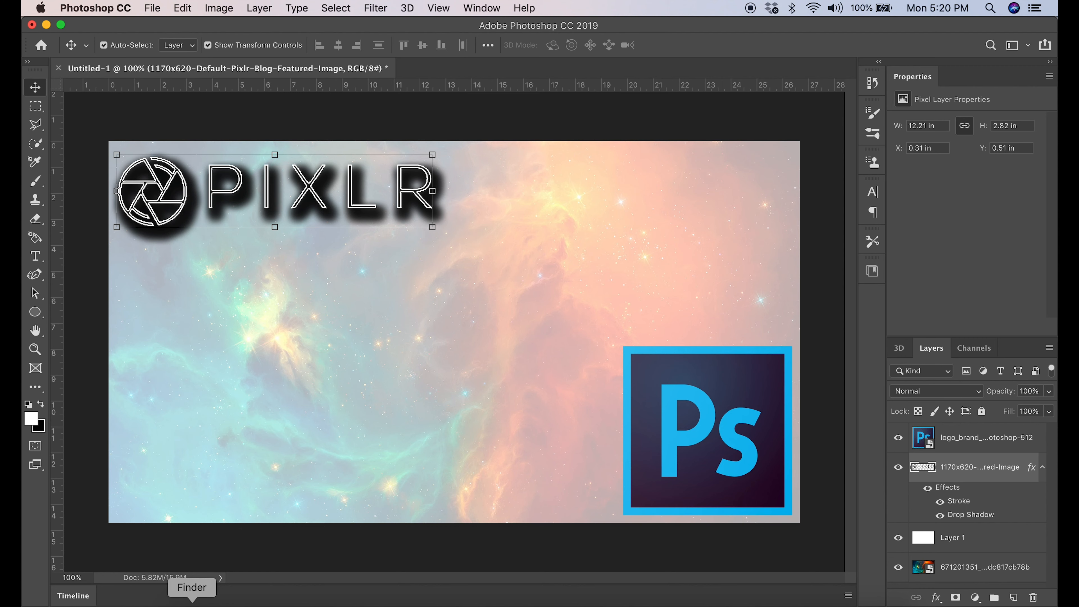
In Photoshop, place pointing still 5.jpg from Finder onto the canvas and hide the Ps logo layer.
{"action": "left_click", "coordinate": [525, 596]}
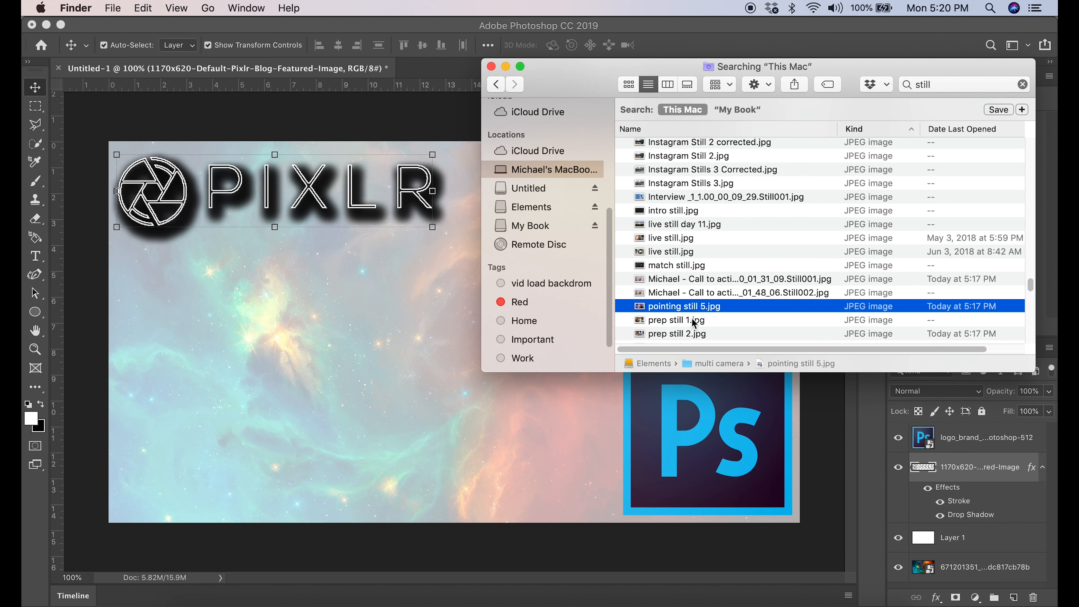
{"action": "left_click_drag", "start_coordinate": [679, 307], "coordinate": [392, 340]}
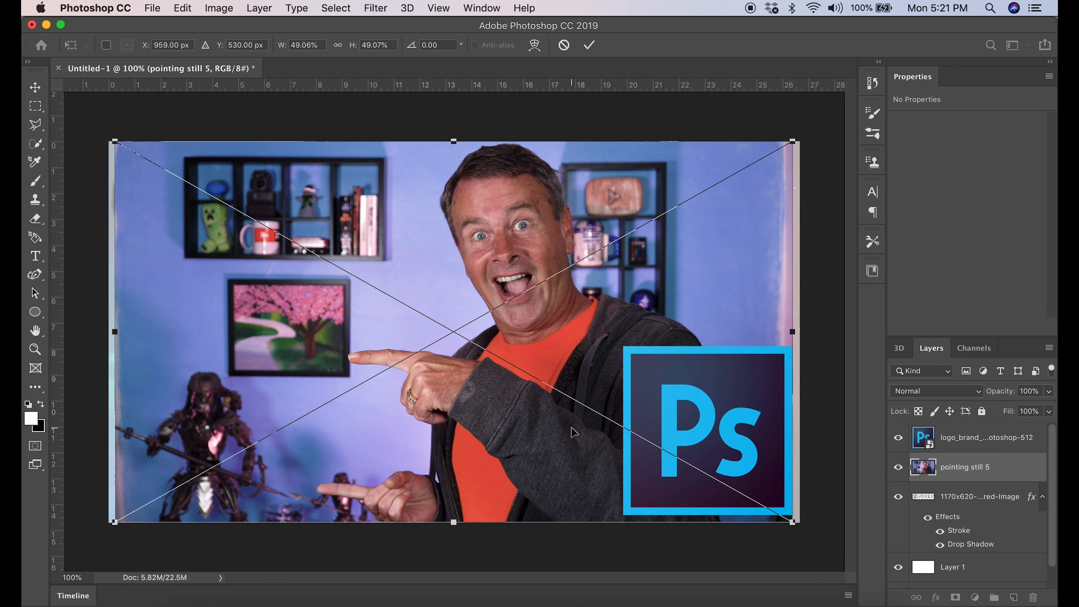
{"action": "key", "text": "Return"}
{"action": "left_click", "coordinate": [898, 438]}
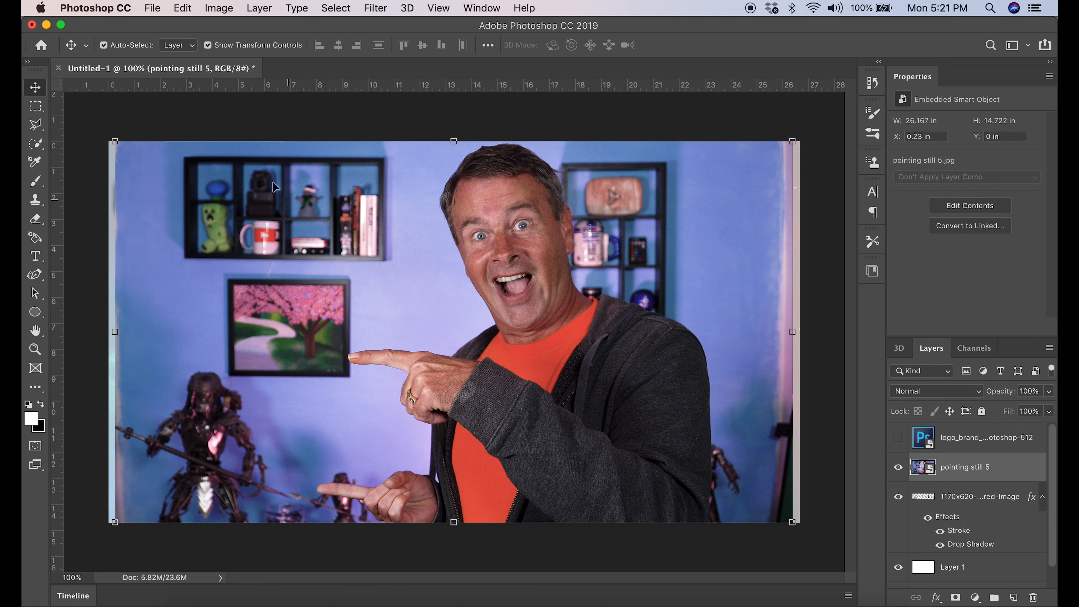
Select the background around the man with the Quick Selection tool, including the shelf behind his head.
{"action": "left_click", "coordinate": [39, 148]}
{"action": "mouse_move", "coordinate": [147, 204]}
{"action": "left_mouse_down"}
{"action": "mouse_move", "coordinate": [187, 263]}
{"action": "mouse_move", "coordinate": [365, 272]}
{"action": "mouse_move", "coordinate": [373, 238]}
{"action": "mouse_move", "coordinate": [425, 162]}
{"action": "mouse_move", "coordinate": [679, 170]}
{"action": "mouse_move", "coordinate": [719, 463]}
{"action": "left_mouse_up"}
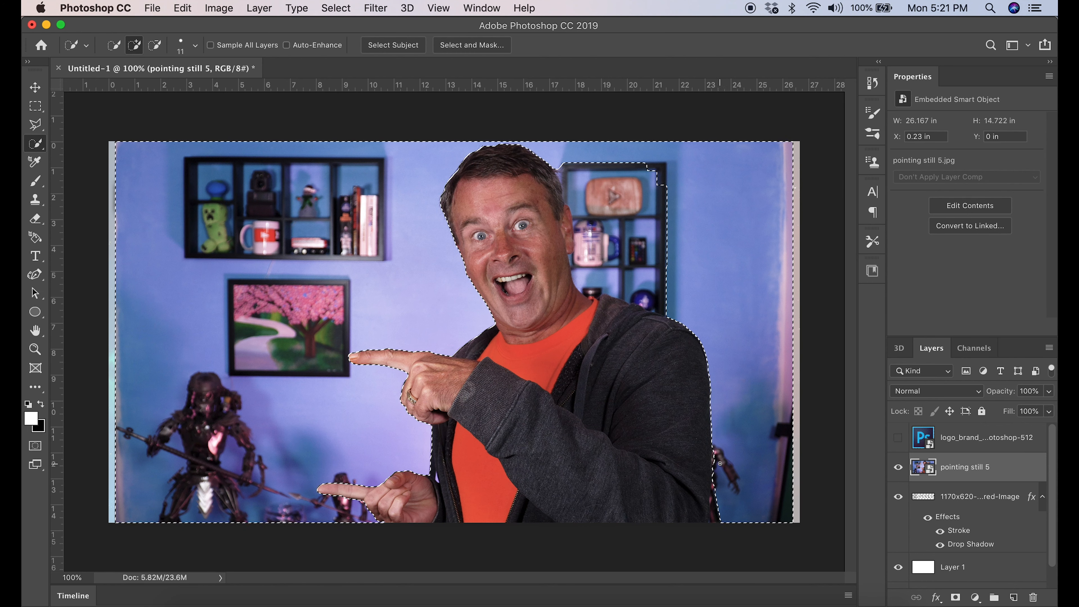
{"action": "left_click_drag", "start_coordinate": [656, 281], "coordinate": [567, 258]}
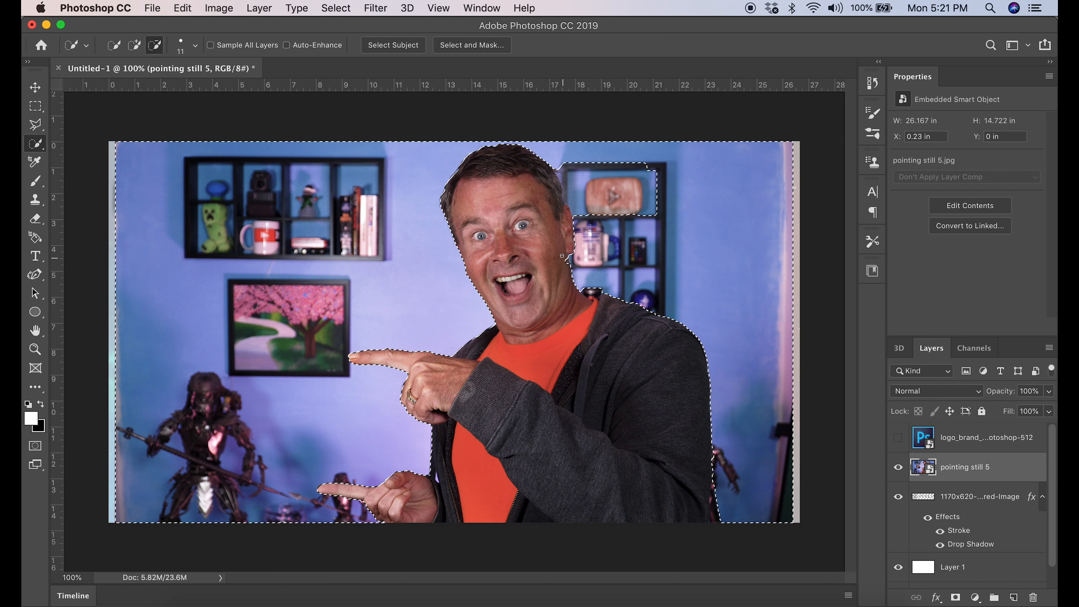
Refine the background selection's edge along the man's neck, shoulder, sleeve and hands.
{"action": "key", "text": "super+plus"}
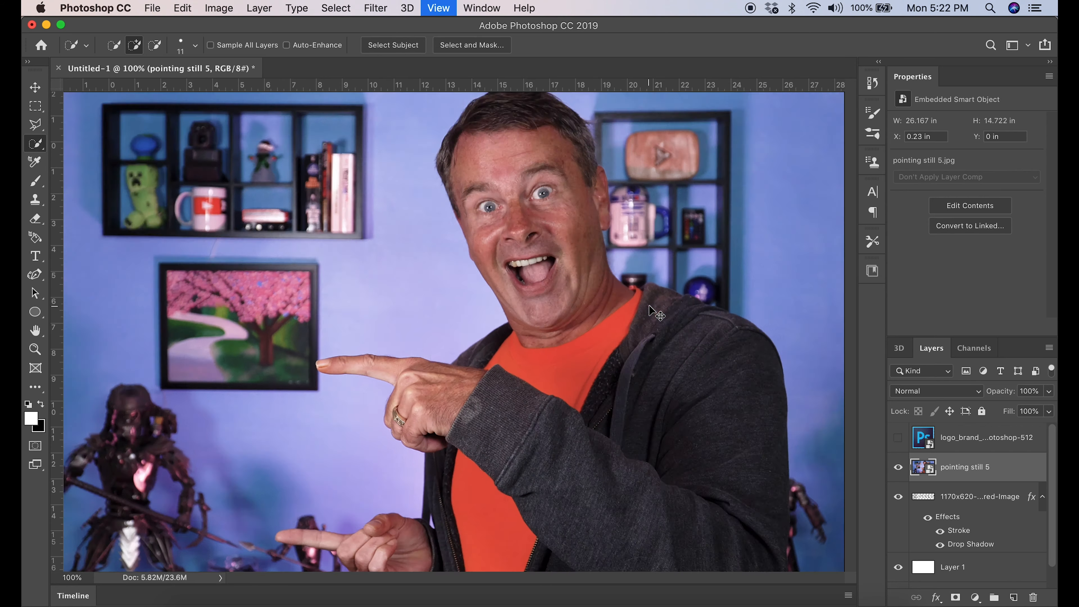
{"action": "key", "text": "super+plus"}
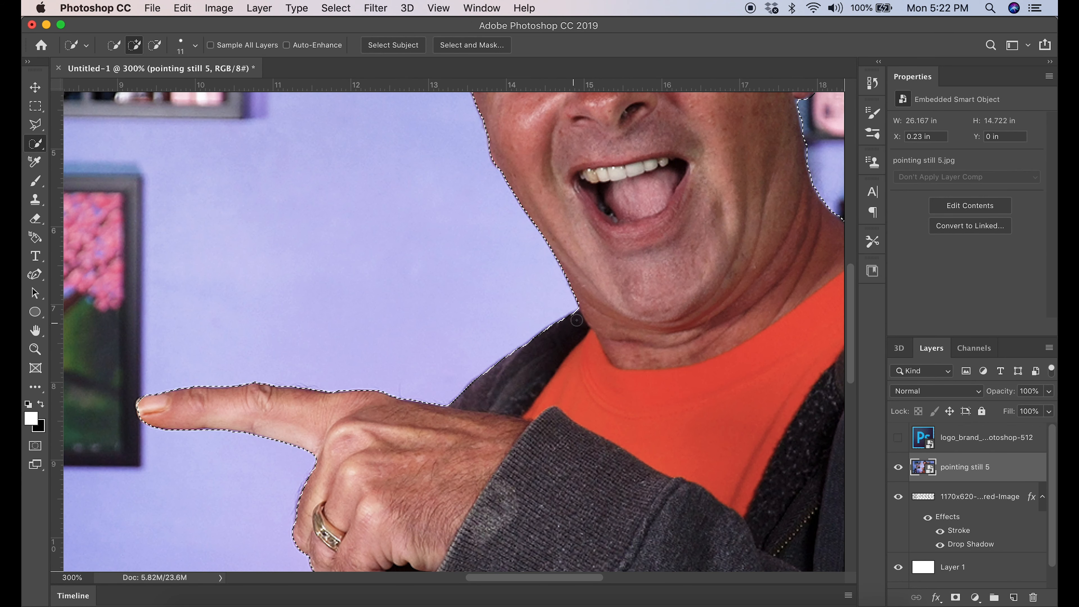
{"action": "left_click_drag", "start_coordinate": [681, 320], "coordinate": [279, 369]}
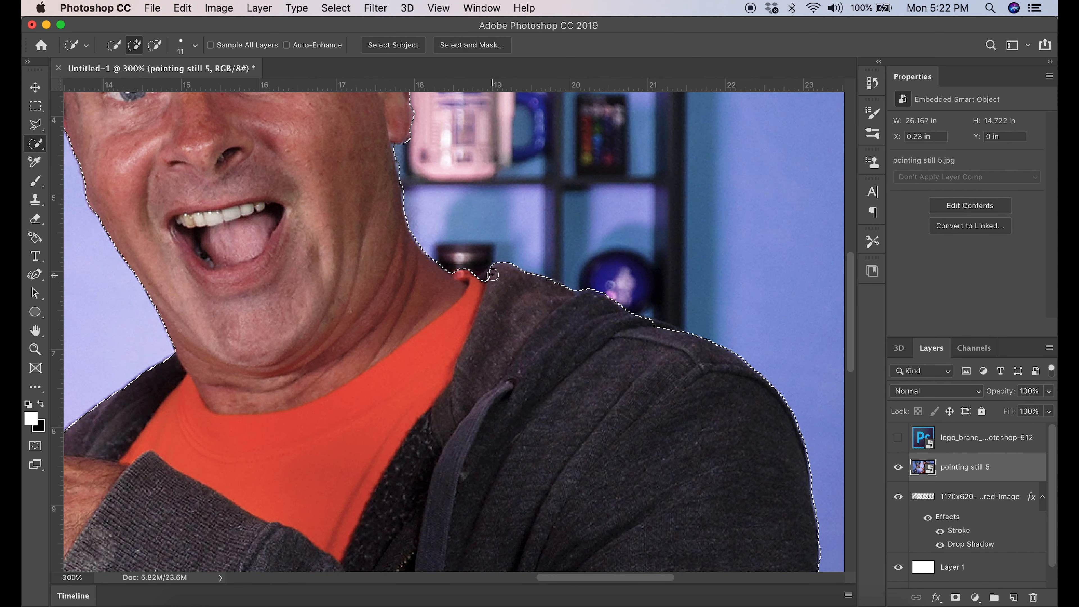
{"action": "key", "text": "alt"}
{"action": "left_click_drag", "start_coordinate": [659, 330], "coordinate": [297, 102]}
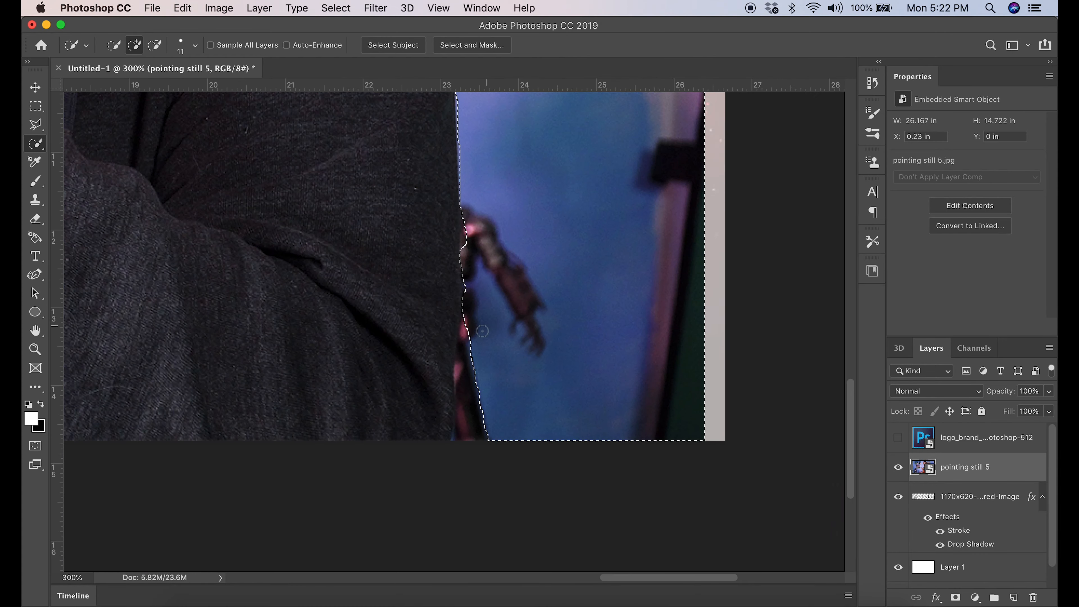
{"action": "scroll", "coordinate": [466, 375], "scroll_direction": "up", "scroll_amount": 15}
{"action": "scroll", "coordinate": [440, 289], "scroll_direction": "left", "scroll_amount": 10}
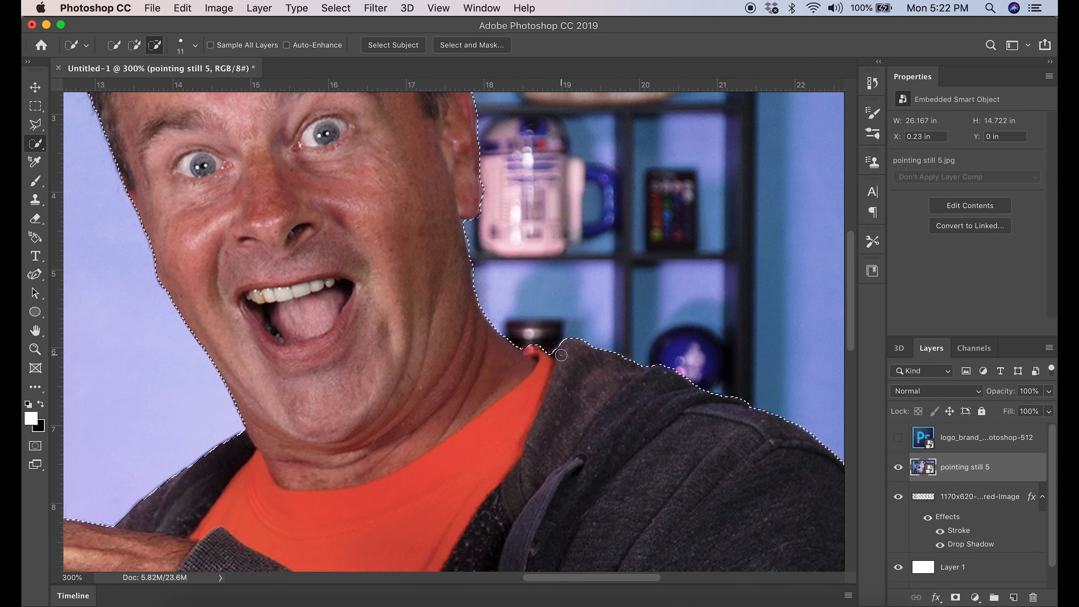
{"action": "scroll", "coordinate": [460, 241], "scroll_direction": "left", "scroll_amount": 10}
{"action": "scroll", "coordinate": [468, 221], "scroll_direction": "down", "scroll_amount": 12}
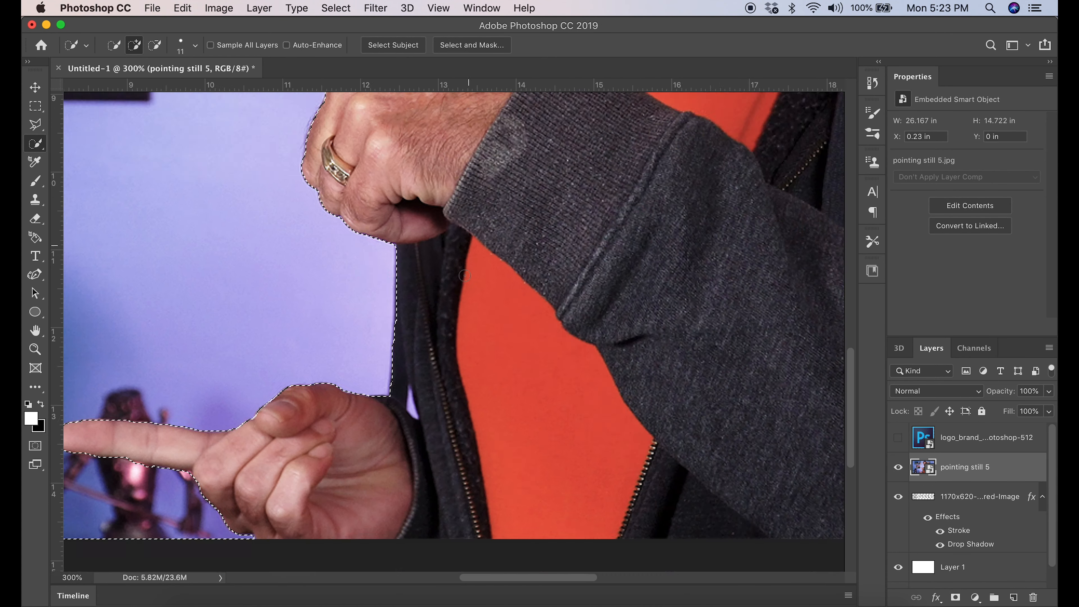
Rasterize the pointing still 5 layer and clear the selected background from it.
{"action": "key", "text": "super+1"}
{"action": "key", "text": "e"}
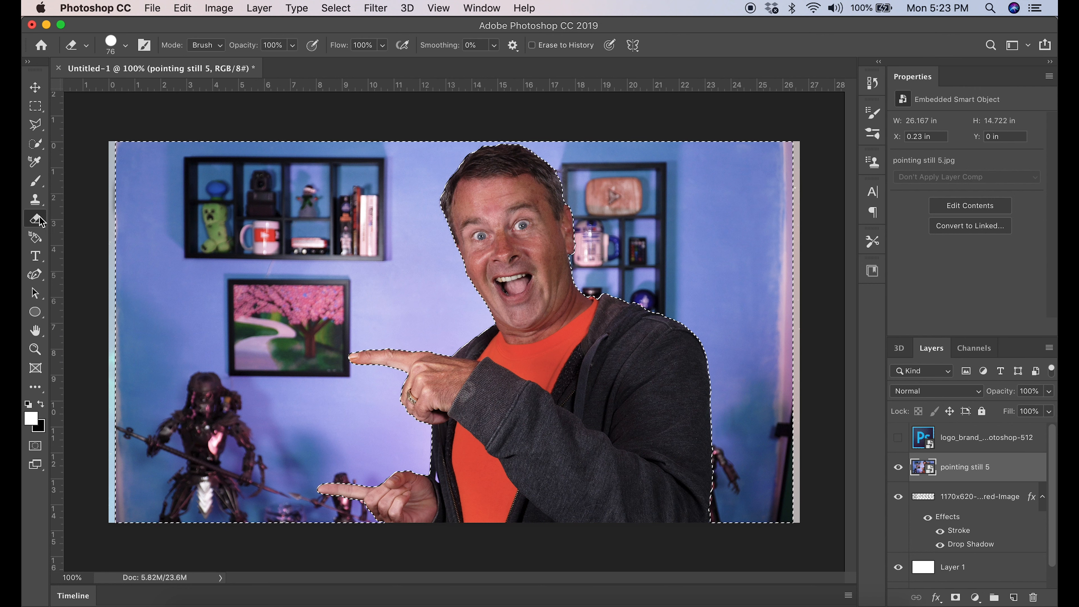
{"action": "left_click", "coordinate": [221, 232]}
{"action": "key", "text": "Return"}
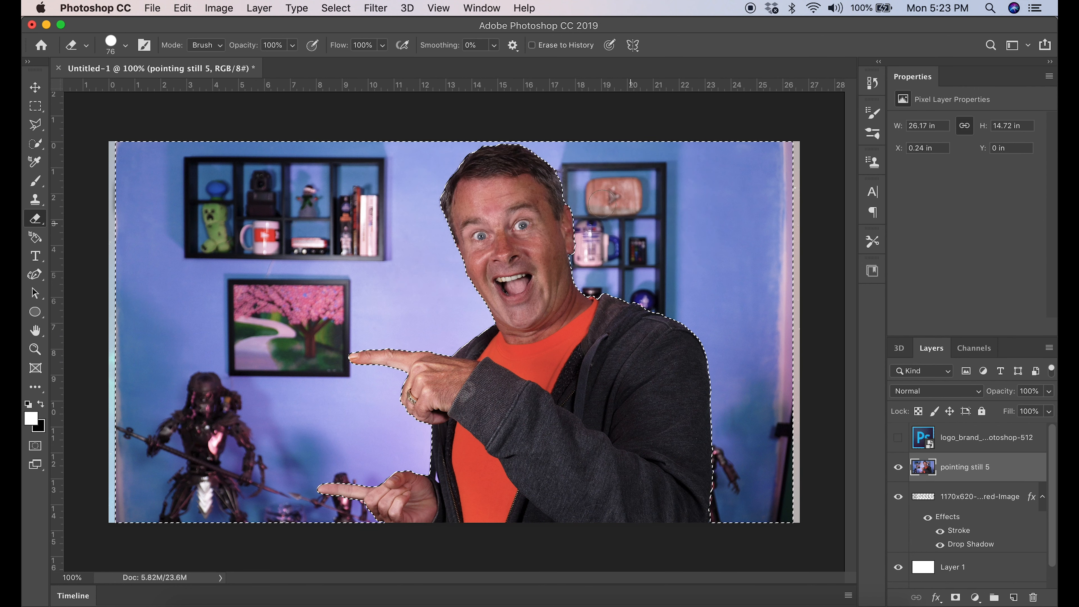
{"action": "left_click", "coordinate": [183, 8]}
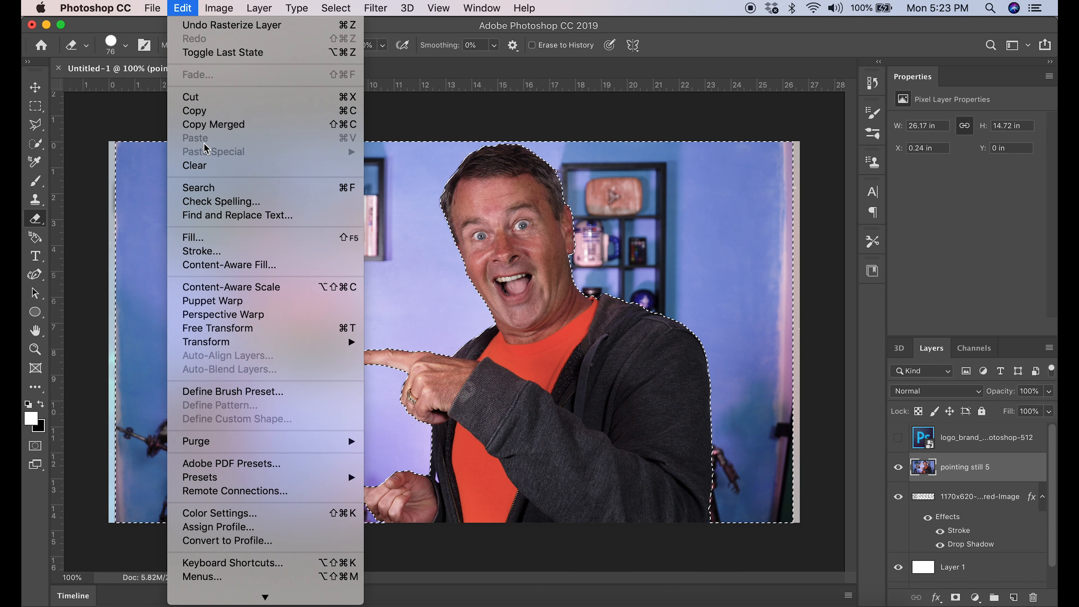
{"action": "left_click", "coordinate": [202, 169]}
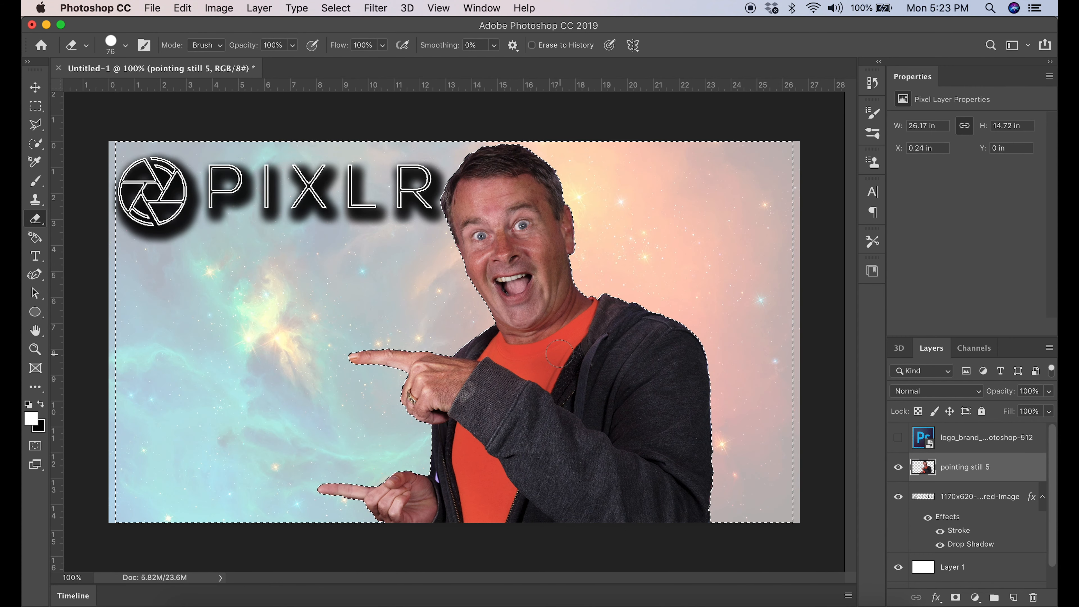
Move the cutout man to the right side of the canvas and deselect the selection.
{"action": "key", "text": "v"}
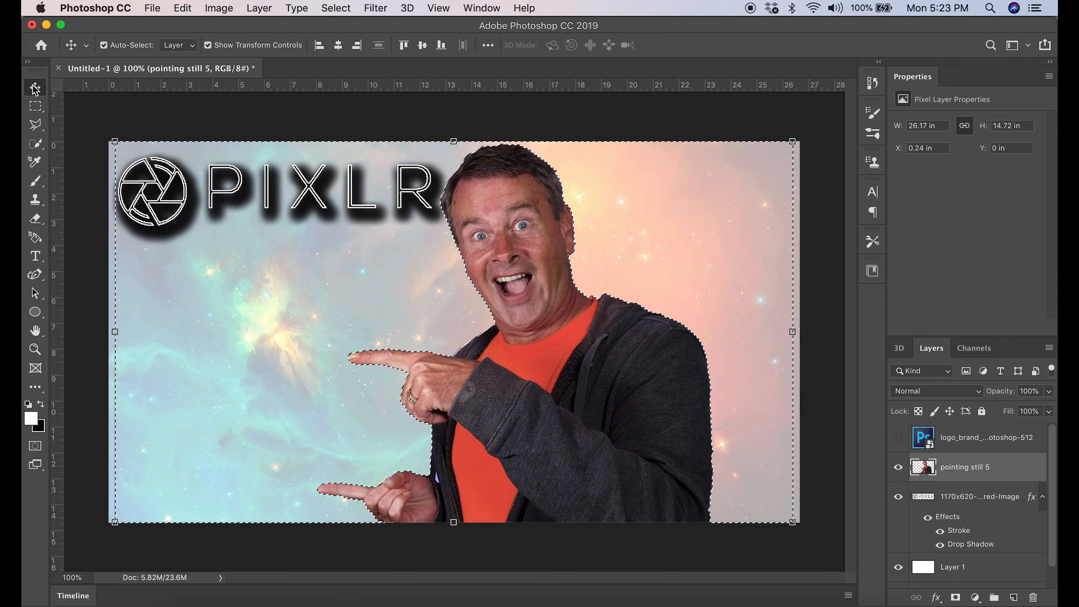
{"action": "left_click_drag", "start_coordinate": [526, 372], "coordinate": [631, 372]}
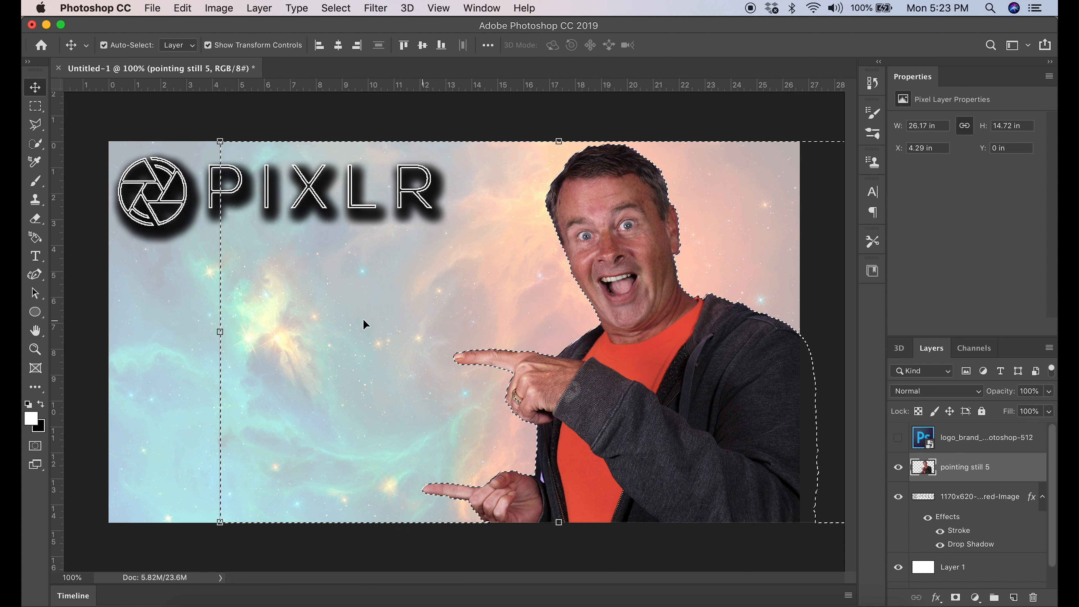
{"action": "left_click", "coordinate": [336, 9]}
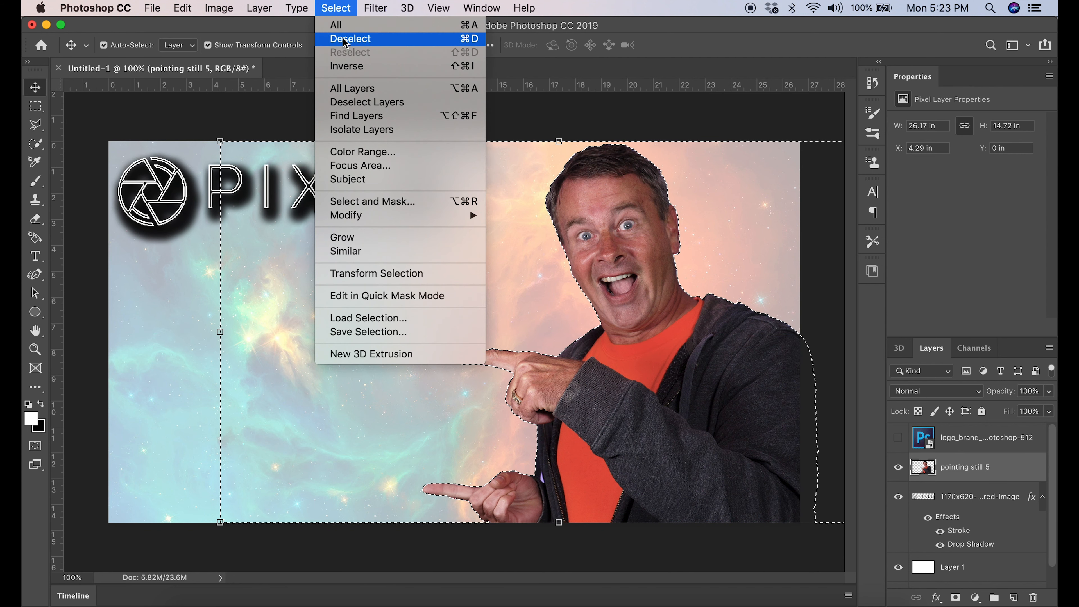
{"action": "left_click", "coordinate": [366, 37]}
Show the Ps logo layer again and move the logo to the canvas's upper left area.
{"action": "key", "text": "e"}
{"action": "left_click", "coordinate": [897, 437]}
{"action": "key", "text": "v"}
{"action": "left_click_drag", "start_coordinate": [708, 392], "coordinate": [290, 392]}
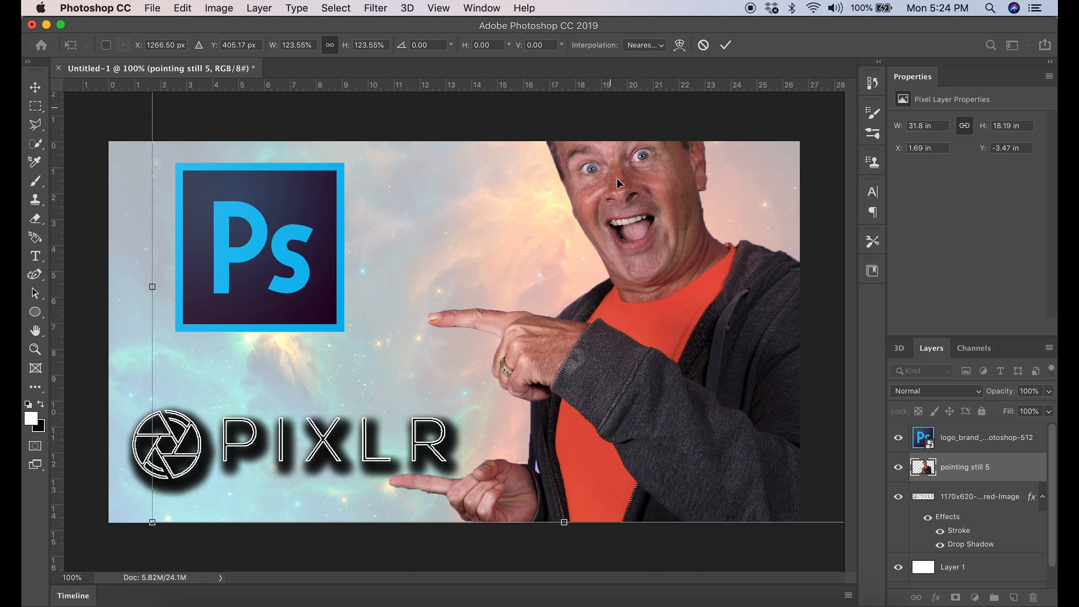
Shift the enlarged cutout man to the right, adjust his scale and apply the transform.
{"action": "left_click_drag", "start_coordinate": [616, 179], "coordinate": [684, 179]}
{"action": "left_click_drag", "start_coordinate": [338, 474], "coordinate": [343, 474]}
{"action": "left_click_drag", "start_coordinate": [224, 522], "coordinate": [298, 479]}
{"action": "left_click_drag", "start_coordinate": [393, 403], "coordinate": [341, 446]}
{"action": "left_click_drag", "start_coordinate": [644, 108], "coordinate": [645, 111]}
{"action": "key", "text": "Return"}
Fine-tune the positions of the Pixlr logo and the Ps logo beside the man.
{"action": "left_click_drag", "start_coordinate": [333, 454], "coordinate": [335, 467]}
{"action": "left_click_drag", "start_coordinate": [276, 265], "coordinate": [340, 293]}
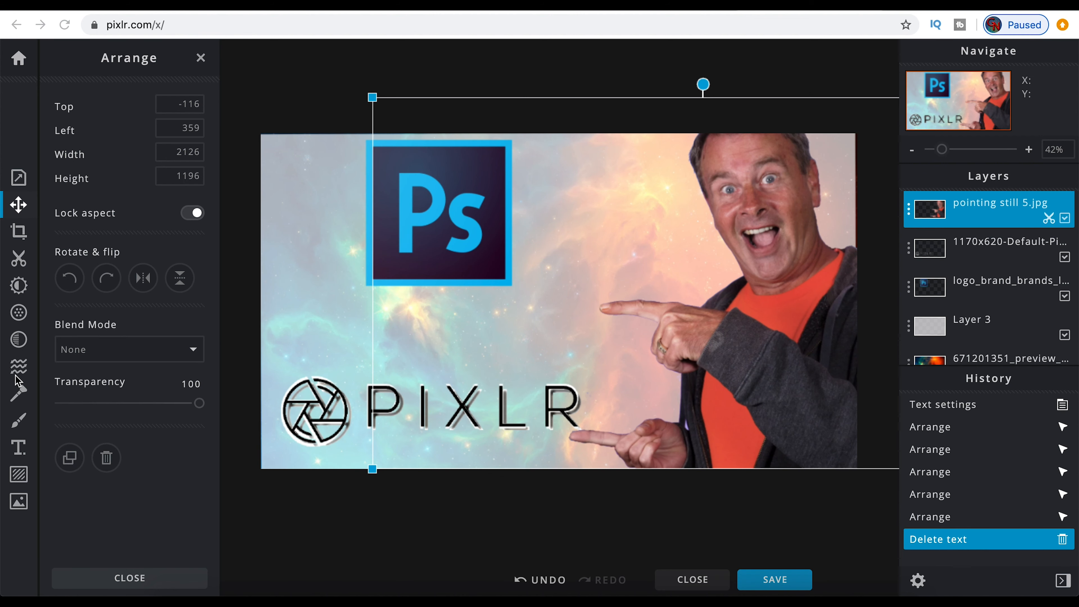
In Pixlr X, add a text layer reading "VS" and place it between the Ps and Pixlr logos.
{"action": "left_click", "coordinate": [19, 448]}
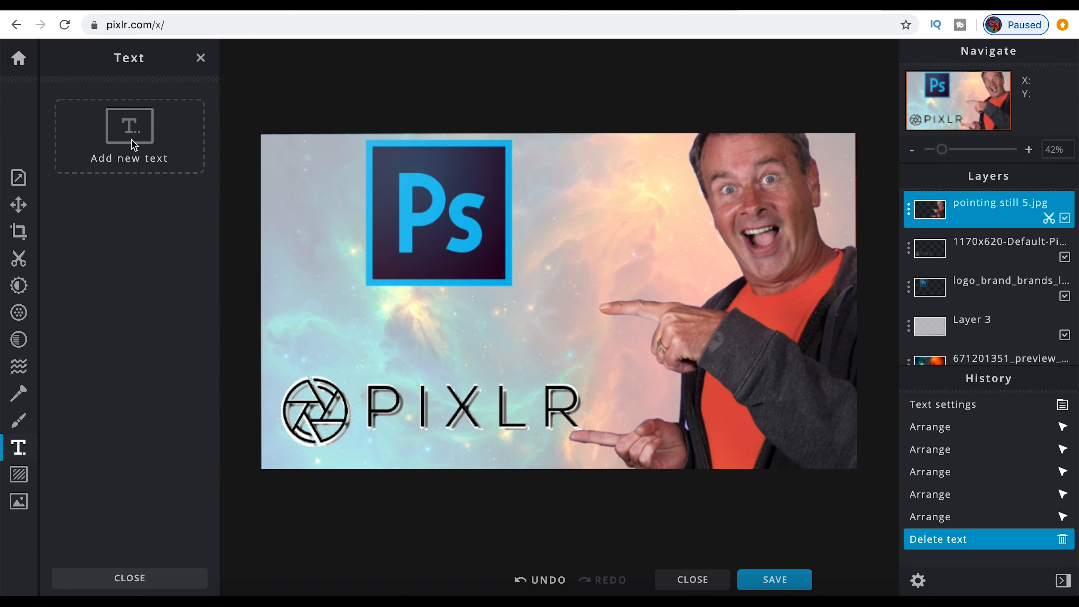
{"action": "left_click", "coordinate": [130, 128]}
{"action": "left_click_drag", "start_coordinate": [139, 268], "coordinate": [46, 228]}
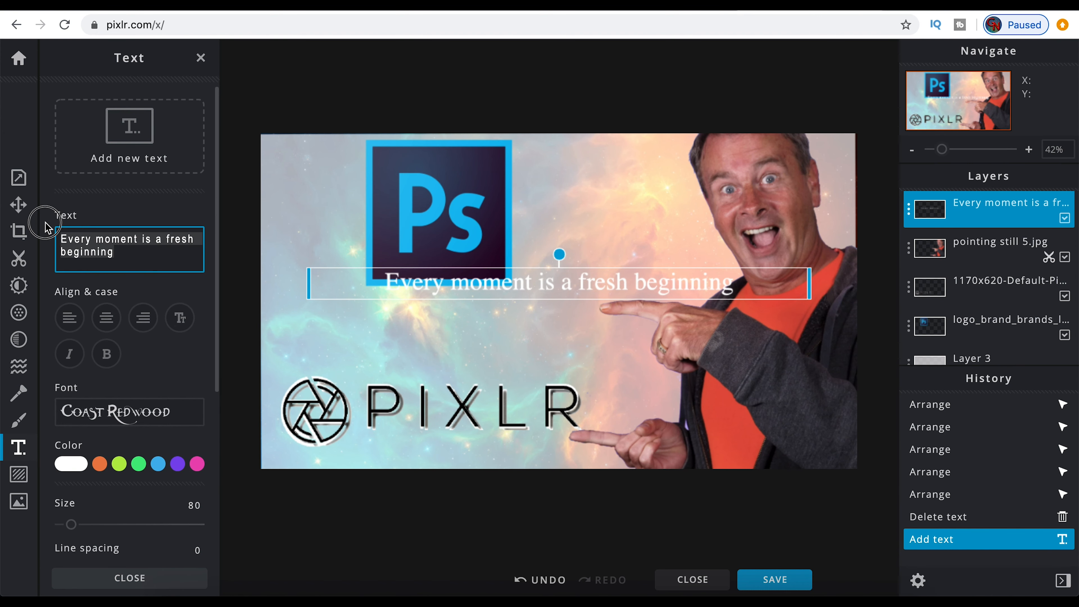
{"action": "type", "text": "VS"}
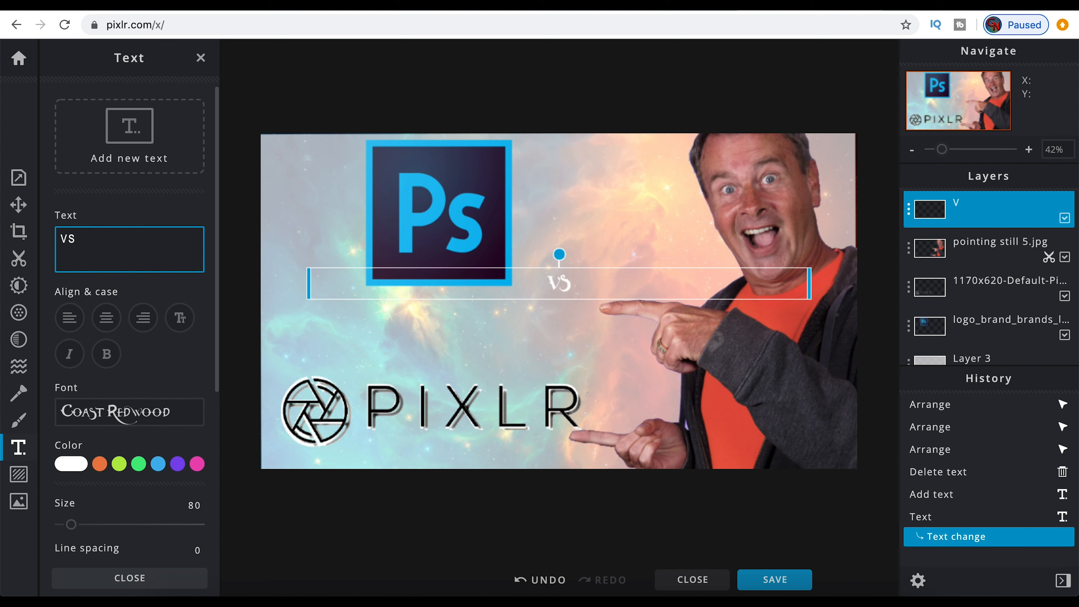
{"action": "left_click_drag", "start_coordinate": [552, 285], "coordinate": [432, 335]}
Change the VS text's font to Daddy Day.
{"action": "left_click", "coordinate": [127, 411]}
{"action": "mouse_move", "coordinate": [216, 72]}
{"action": "left_mouse_down"}
{"action": "mouse_move", "coordinate": [206, 277]}
{"action": "mouse_move", "coordinate": [205, 72]}
{"action": "left_mouse_up"}
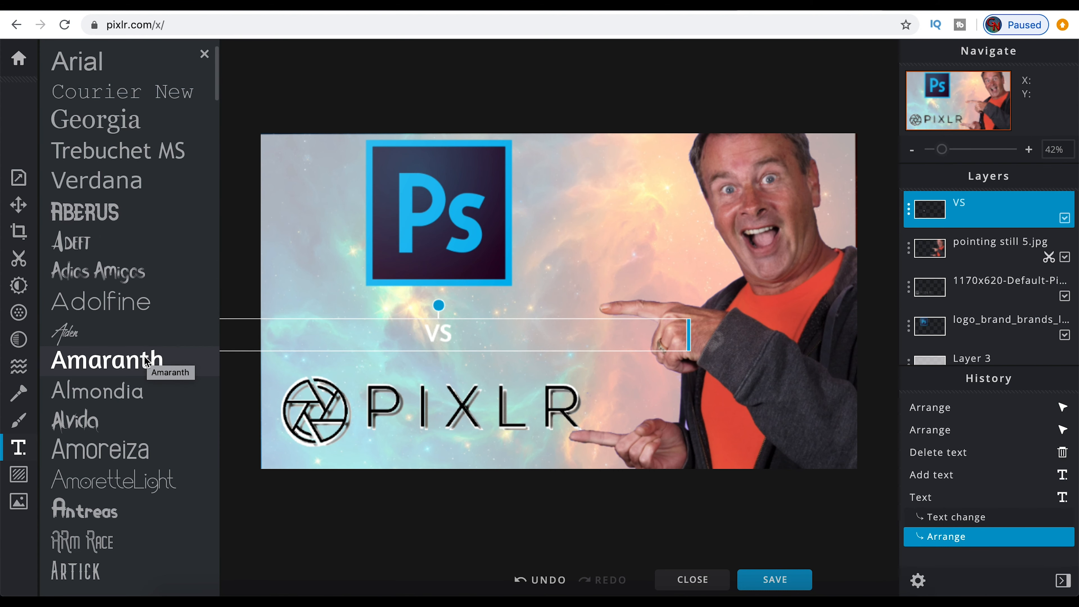
{"action": "scroll", "coordinate": [146, 361], "scroll_direction": "down", "scroll_amount": 15}
{"action": "scroll", "coordinate": [105, 373], "scroll_direction": "down", "scroll_amount": 8}
{"action": "left_click", "coordinate": [102, 446]}
Set the VS text's size to 233 and recentre it between the two logos.
{"action": "left_click_drag", "start_coordinate": [71, 494], "coordinate": [86, 493]}
{"action": "left_click_drag", "start_coordinate": [349, 348], "coordinate": [352, 333]}
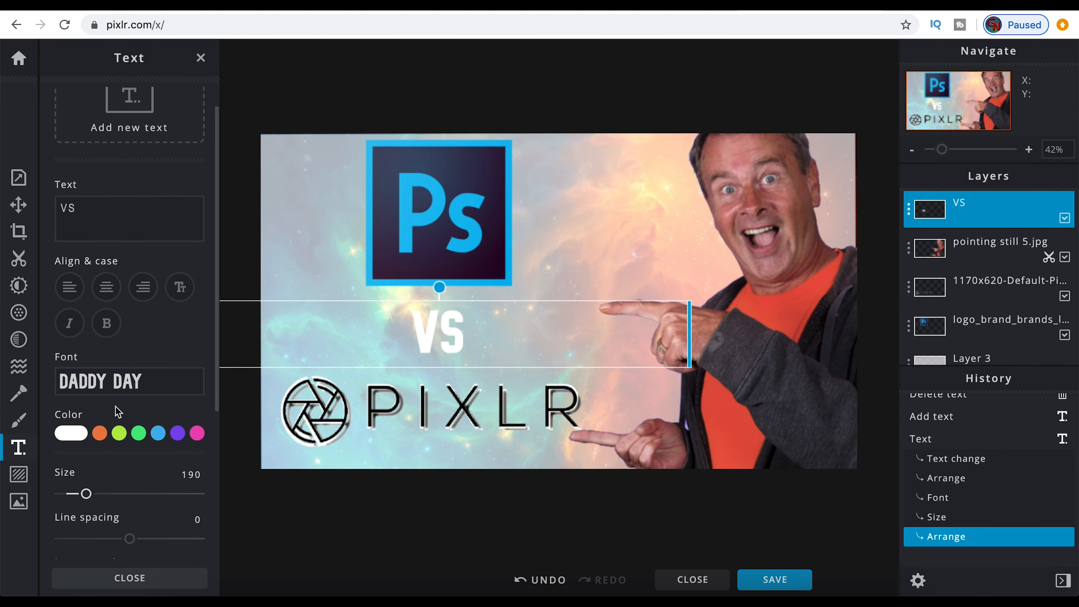
{"action": "left_click_drag", "start_coordinate": [86, 493], "coordinate": [92, 494]}
{"action": "left_click_drag", "start_coordinate": [303, 345], "coordinate": [304, 340]}
Set the VS text's letter spacing to 8.
{"action": "scroll", "coordinate": [132, 459], "scroll_direction": "down", "scroll_amount": 4}
{"action": "left_click_drag", "start_coordinate": [83, 419], "coordinate": [94, 423]}
{"action": "scroll", "coordinate": [124, 436], "scroll_direction": "down", "scroll_amount": 1}
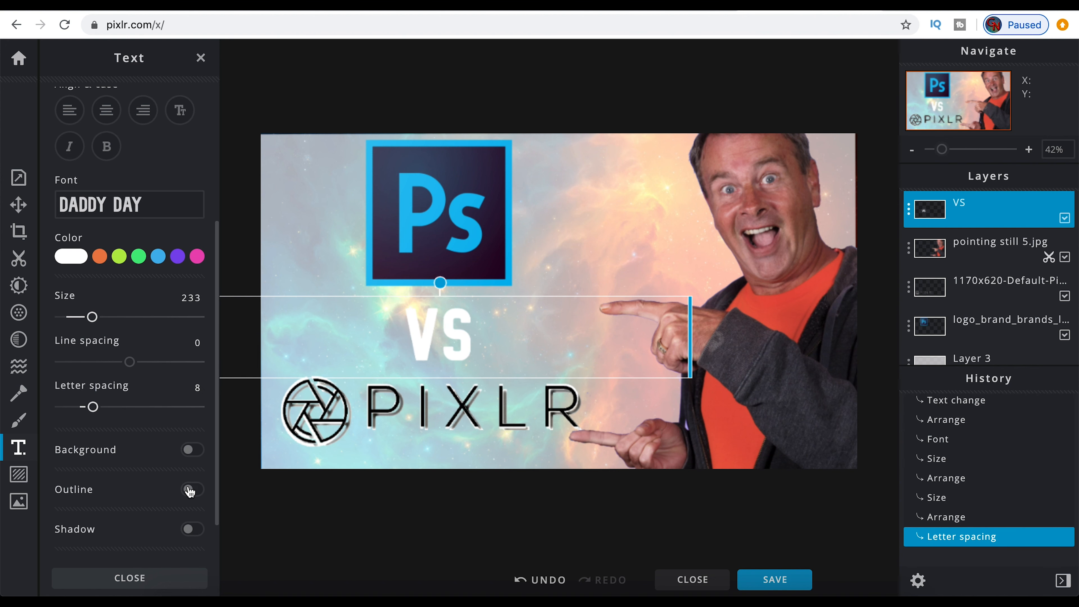
Add a black (#000000) outline of size 3 to the VS text.
{"action": "left_click", "coordinate": [189, 491]}
{"action": "scroll", "coordinate": [148, 490], "scroll_direction": "down", "scroll_amount": 3}
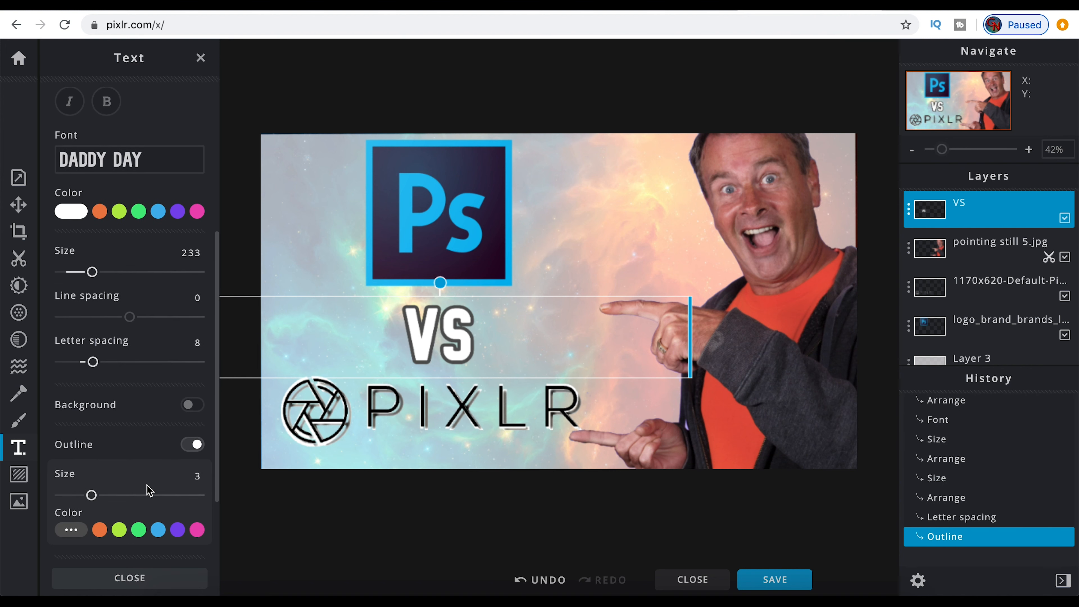
{"action": "left_click", "coordinate": [70, 520]}
{"action": "scroll", "coordinate": [89, 516], "scroll_direction": "down", "scroll_amount": 5}
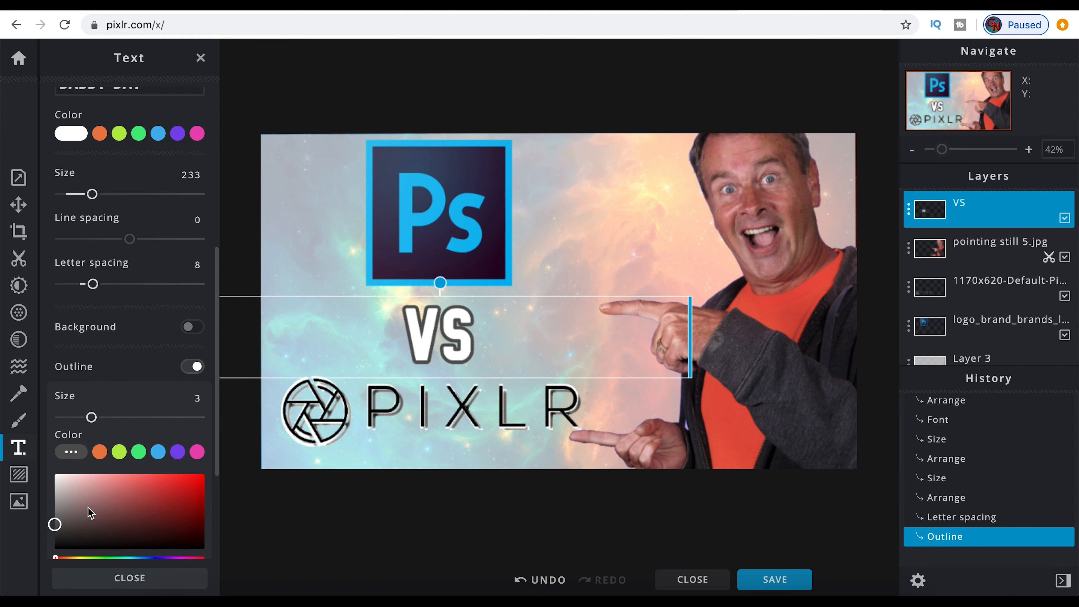
{"action": "left_click_drag", "start_coordinate": [102, 458], "coordinate": [51, 486]}
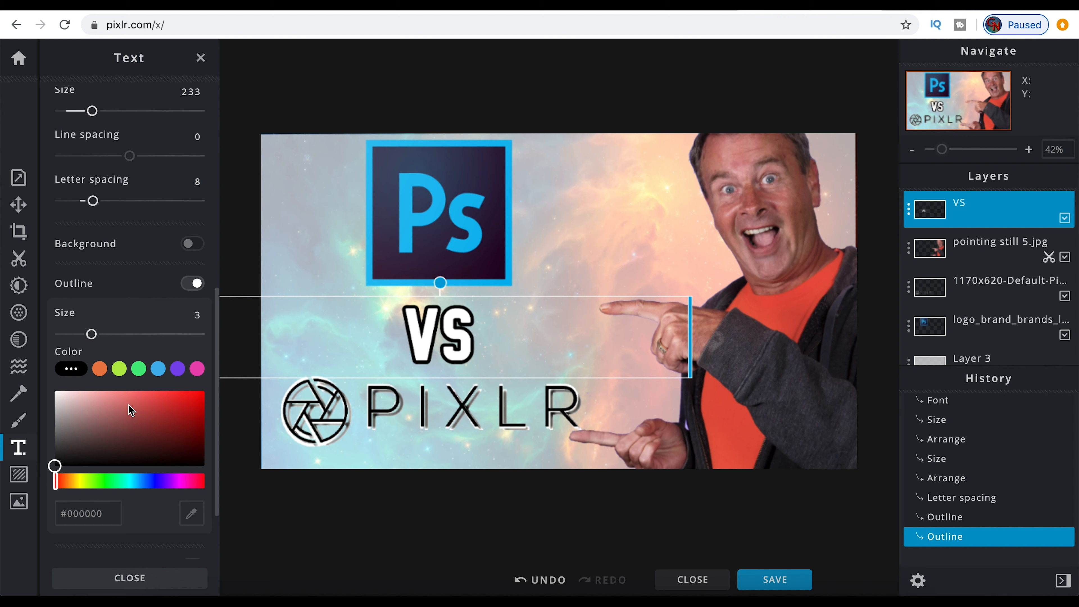
Change the VS text's fill color to bright yellow, #EAFF00.
{"action": "scroll", "coordinate": [132, 410], "scroll_direction": "up", "scroll_amount": 4}
{"action": "scroll", "coordinate": [136, 401], "scroll_direction": "up", "scroll_amount": 1}
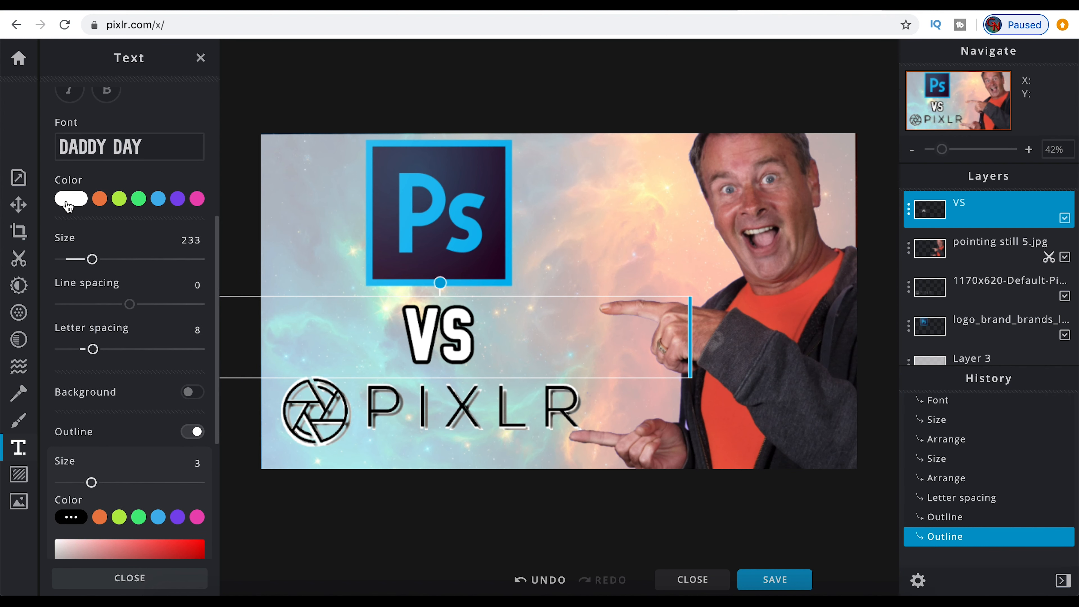
{"action": "left_click", "coordinate": [68, 207]}
{"action": "left_click_drag", "start_coordinate": [60, 312], "coordinate": [80, 317]}
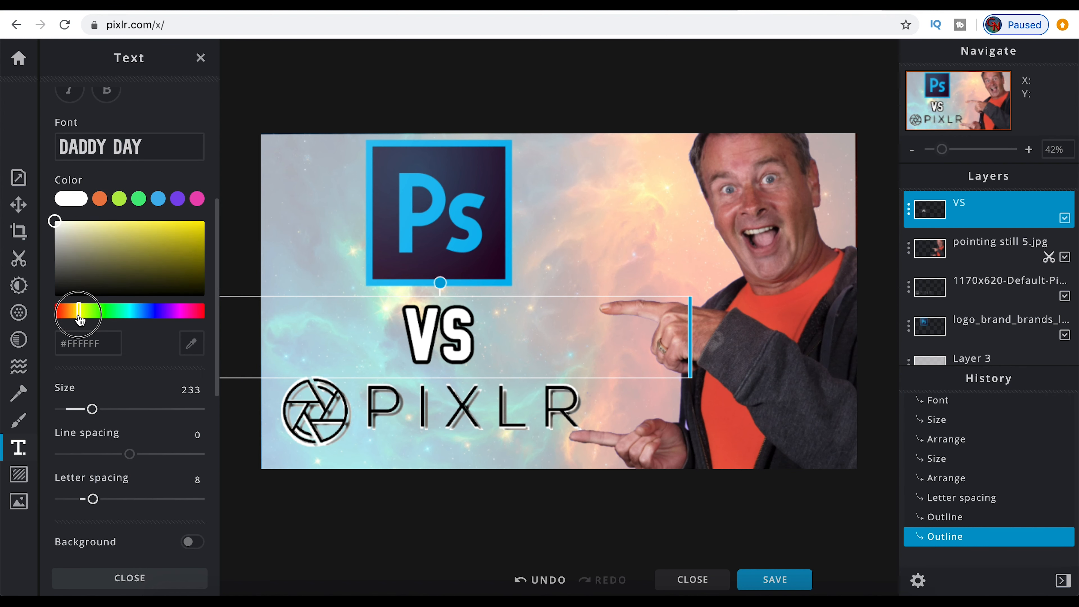
{"action": "left_click", "coordinate": [204, 221]}
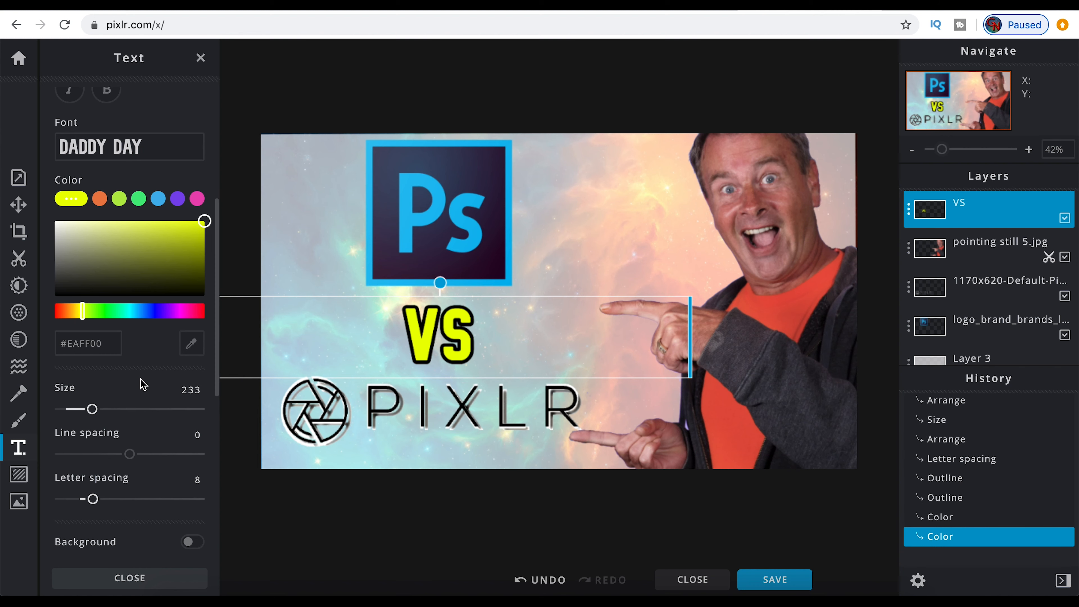
Add a shadow to the VS text with blur 41, vertical position 45, horizontal position 54 and opacity 100.
{"action": "scroll", "coordinate": [140, 384], "scroll_direction": "down", "scroll_amount": 15}
{"action": "left_click", "coordinate": [192, 479]}
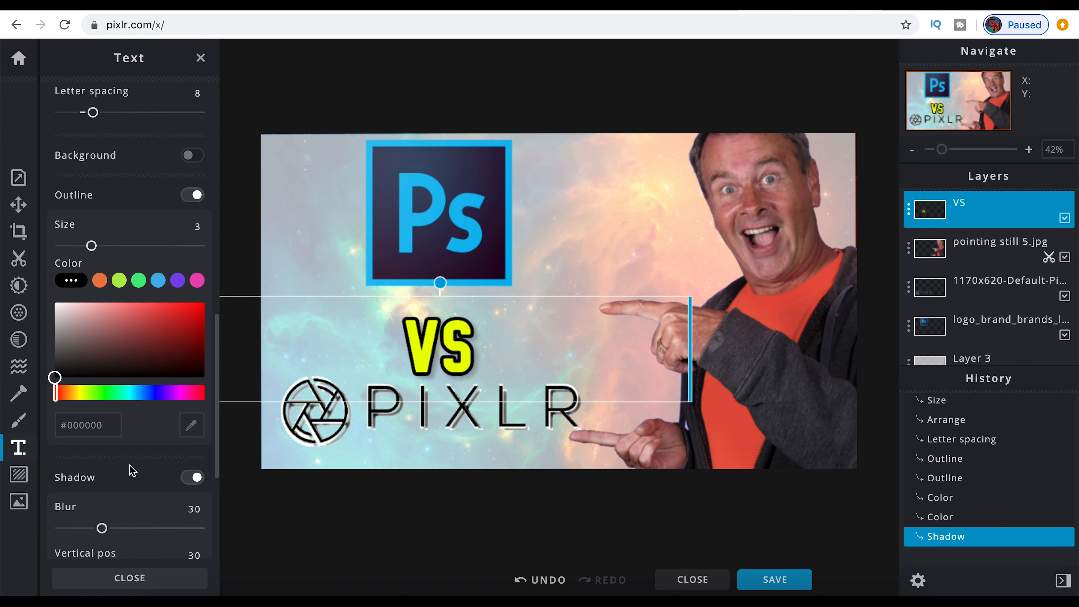
{"action": "scroll", "coordinate": [132, 470], "scroll_direction": "down", "scroll_amount": 5}
{"action": "mouse_move", "coordinate": [150, 447]}
{"action": "left_mouse_down"}
{"action": "mouse_move", "coordinate": [188, 447]}
{"action": "mouse_move", "coordinate": [162, 448]}
{"action": "left_mouse_up"}
{"action": "left_click_drag", "start_coordinate": [150, 494], "coordinate": [170, 495]}
{"action": "left_click_drag", "start_coordinate": [102, 541], "coordinate": [211, 556]}
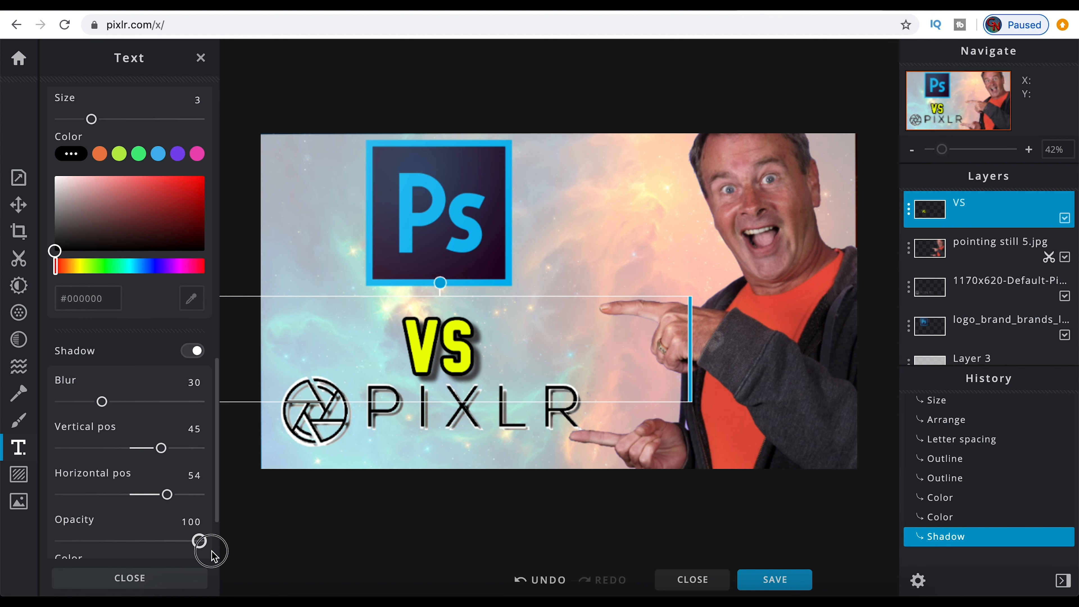
{"action": "left_click_drag", "start_coordinate": [102, 400], "coordinate": [117, 402]}
Reduce the shadow's horizontal position to 40 and vertical position to 34, and shift the VS text up between the logos.
{"action": "scroll", "coordinate": [115, 429], "scroll_direction": "down", "scroll_amount": 1}
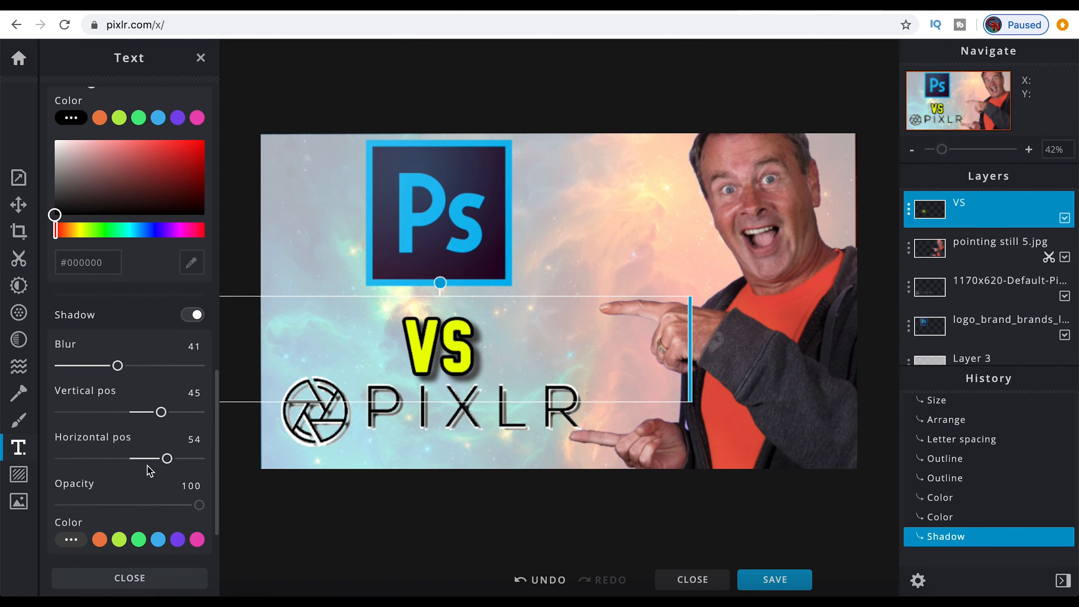
{"action": "left_click_drag", "start_coordinate": [165, 460], "coordinate": [157, 459]}
{"action": "left_click_drag", "start_coordinate": [161, 412], "coordinate": [153, 415]}
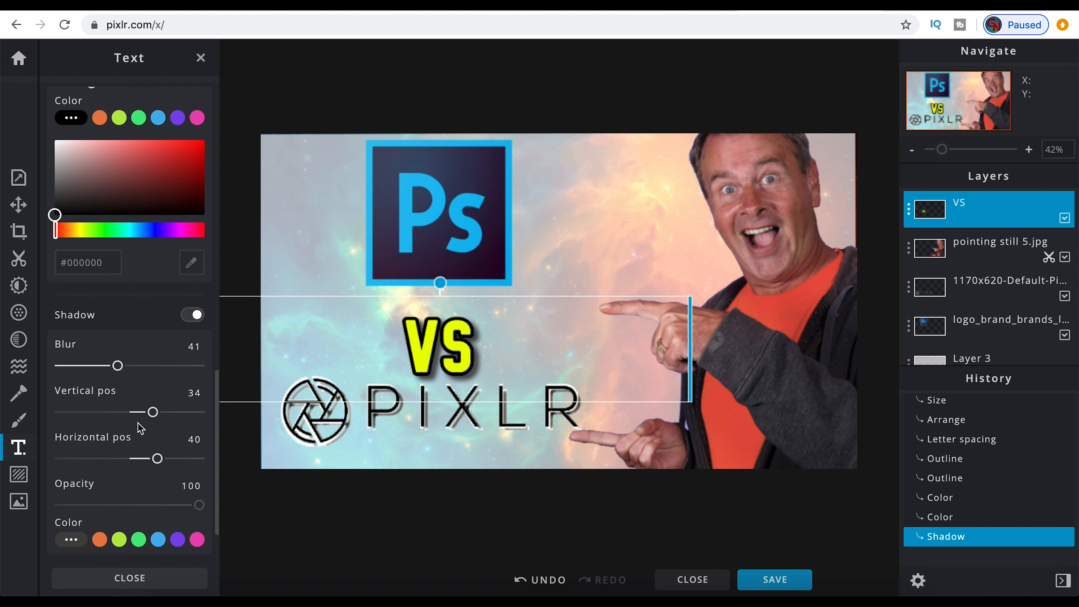
{"action": "scroll", "coordinate": [140, 429], "scroll_direction": "down", "scroll_amount": 2}
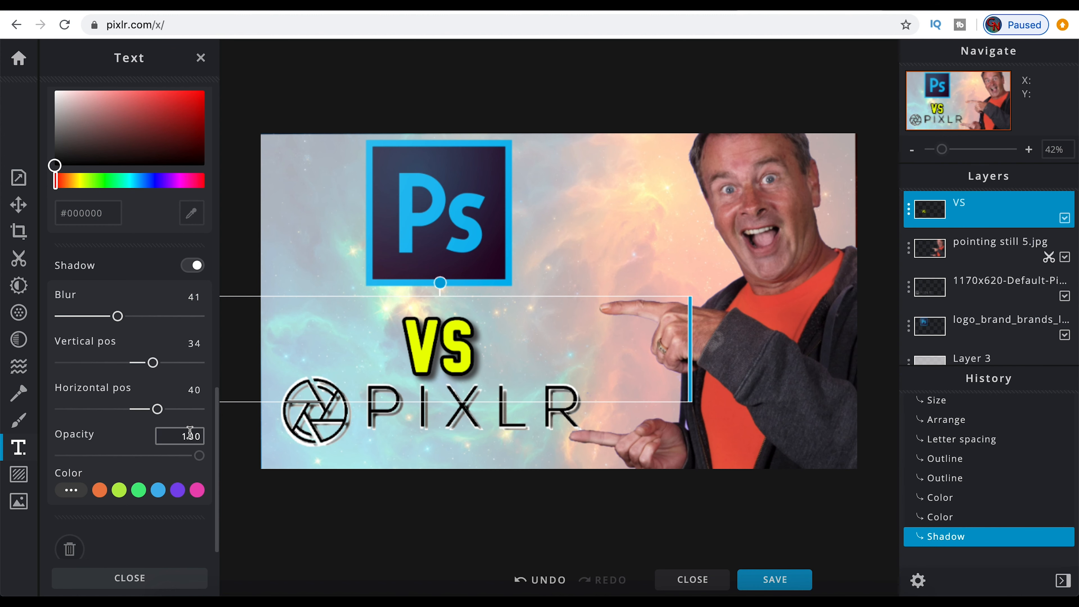
{"action": "left_click_drag", "start_coordinate": [425, 369], "coordinate": [426, 342]}
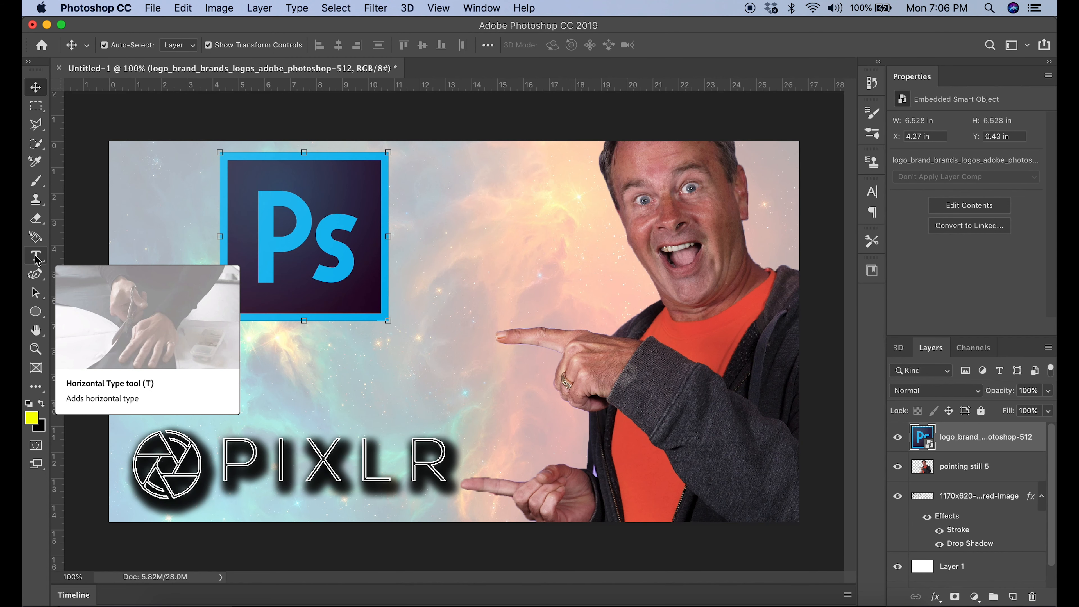
In Photoshop, add yellow horizontal text reading "VS" in Gobold Bold at 72 pt below the Ps logo.
{"action": "left_click", "coordinate": [37, 257]}
{"action": "left_click", "coordinate": [240, 45]}
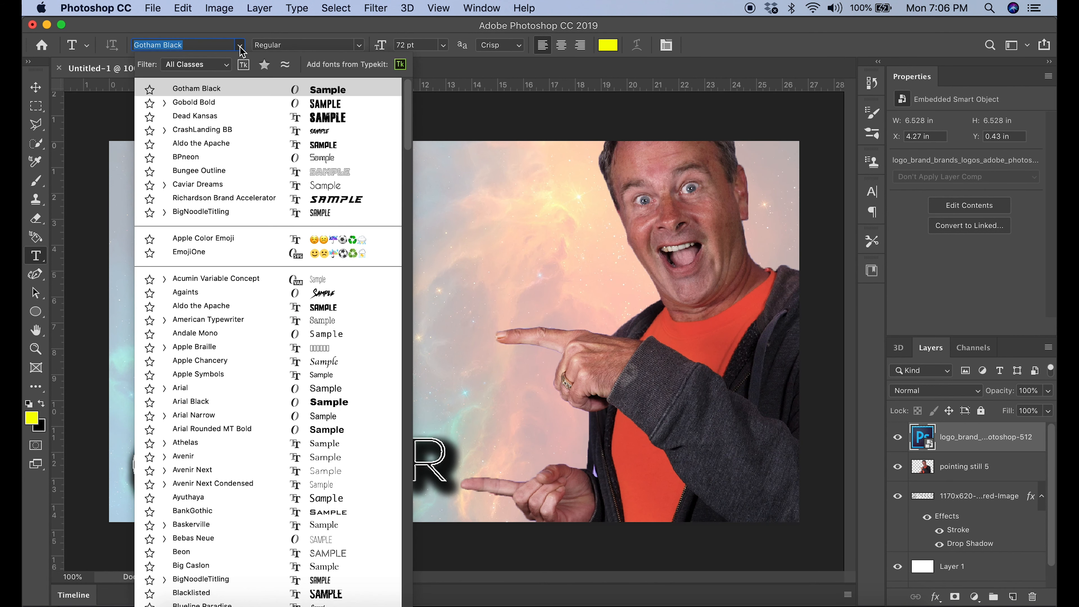
{"action": "scroll", "coordinate": [274, 268], "scroll_direction": "down", "scroll_amount": 5}
{"action": "scroll", "coordinate": [274, 269], "scroll_direction": "down", "scroll_amount": 10}
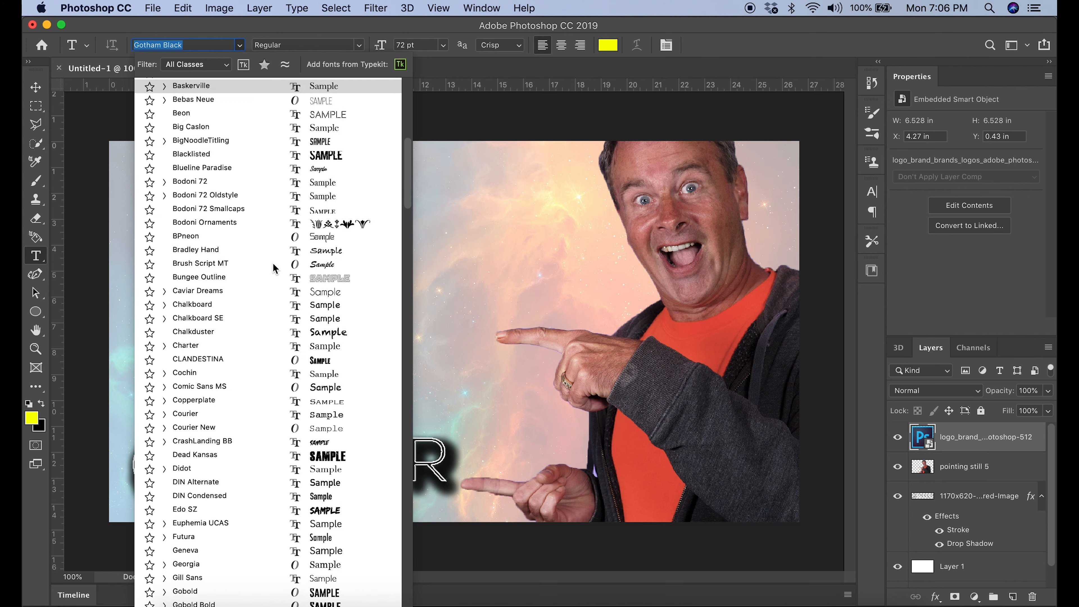
{"action": "scroll", "coordinate": [274, 269], "scroll_direction": "up", "scroll_amount": 10}
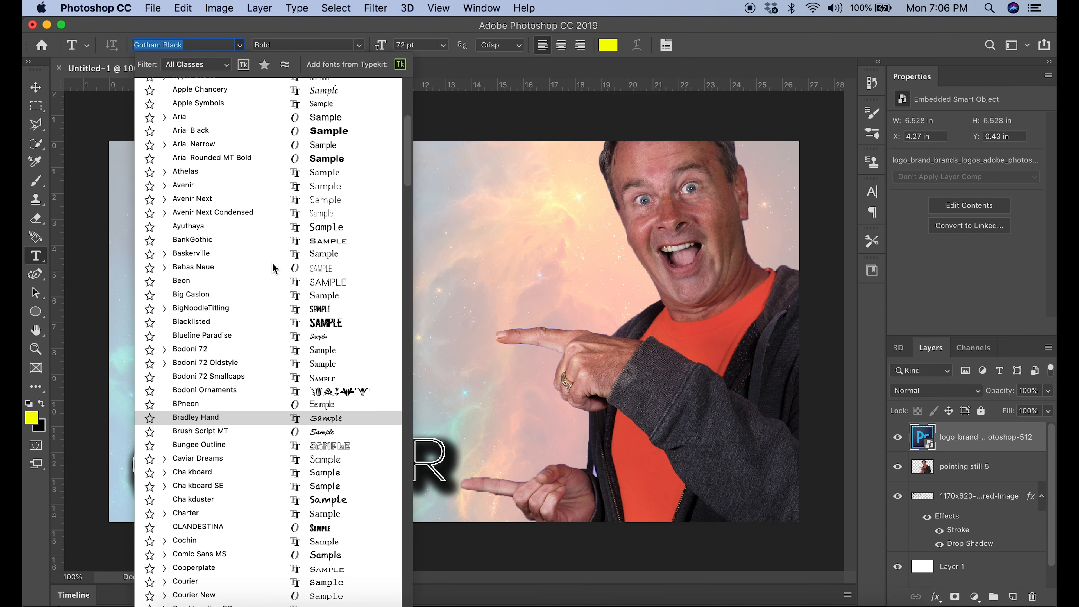
{"action": "scroll", "coordinate": [273, 269], "scroll_direction": "down", "scroll_amount": 8}
{"action": "scroll", "coordinate": [263, 417], "scroll_direction": "down", "scroll_amount": 1}
{"action": "left_click", "coordinate": [263, 441]}
{"action": "left_click", "coordinate": [297, 381]}
{"action": "type", "text": "VS"}
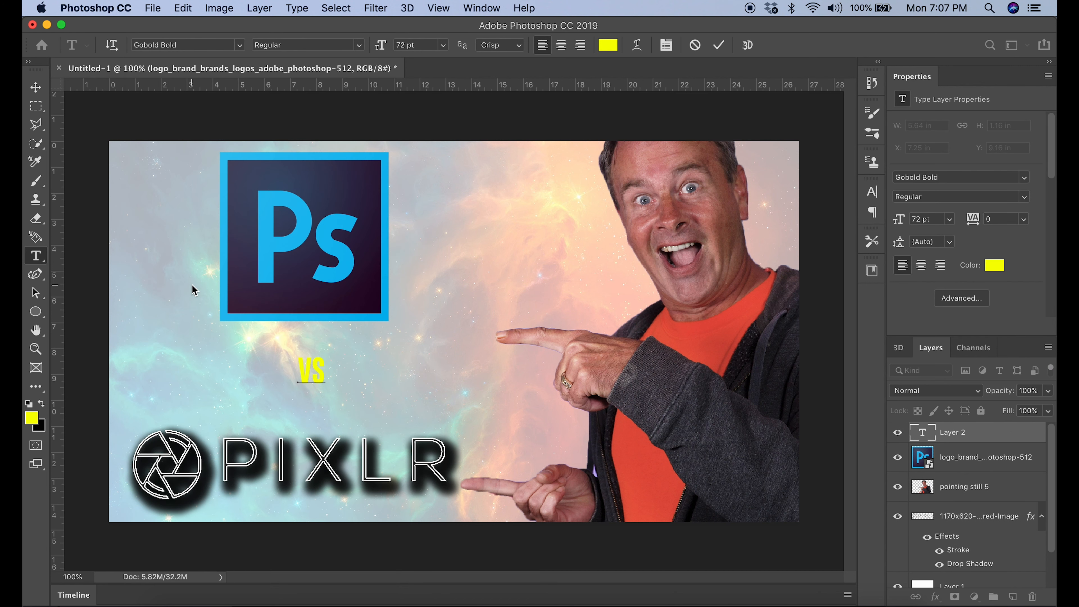
Enlarge the VS text to about 342% and centre it between the Ps and Pixlr logos.
{"action": "left_click", "coordinate": [36, 87]}
{"action": "left_click_drag", "start_coordinate": [325, 386], "coordinate": [391, 459]}
{"action": "left_click_drag", "start_coordinate": [381, 425], "coordinate": [341, 403]}
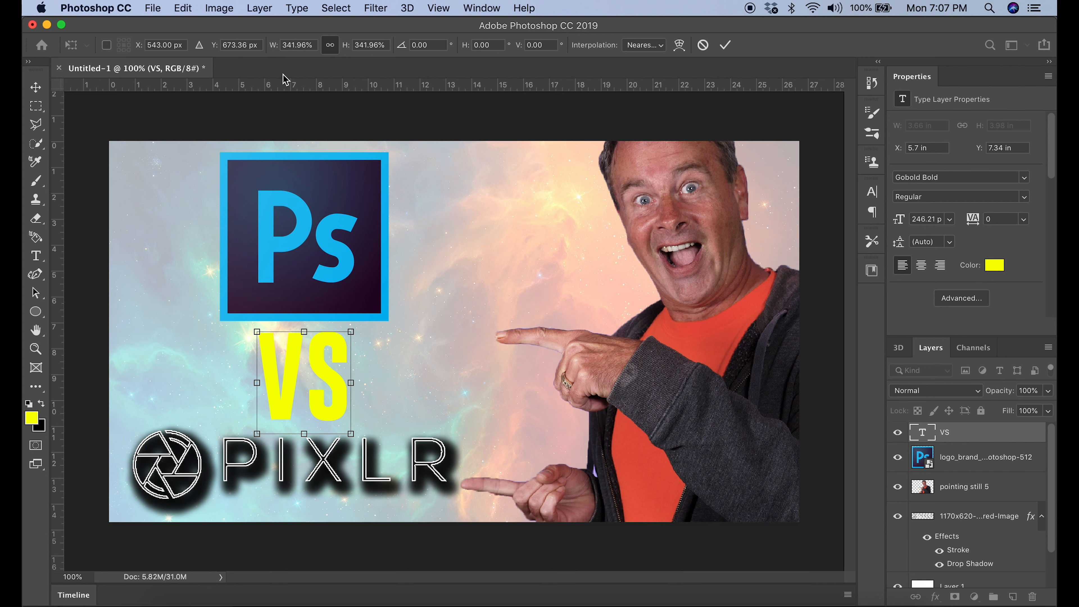
Add a 6 px black inside stroke to the VS text layer.
{"action": "left_click", "coordinate": [259, 8]}
{"action": "mouse_move", "coordinate": [297, 153]}
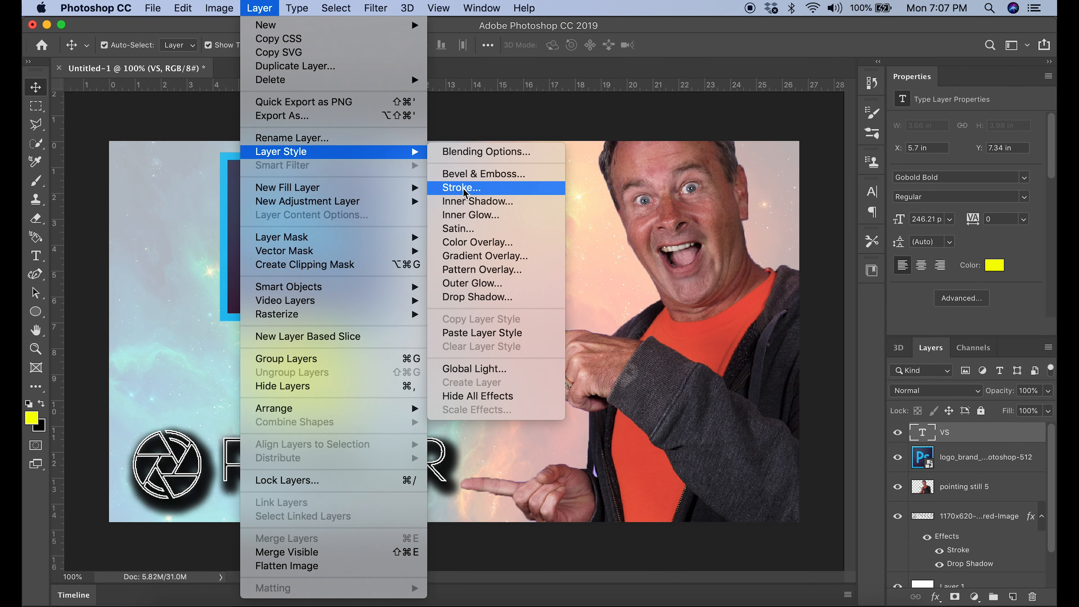
{"action": "left_click", "coordinate": [472, 190]}
{"action": "left_click", "coordinate": [732, 103]}
Add a drop shadow to the VS text with distance 17 px, spread 11% and size 21 px.
{"action": "left_click", "coordinate": [497, 321]}
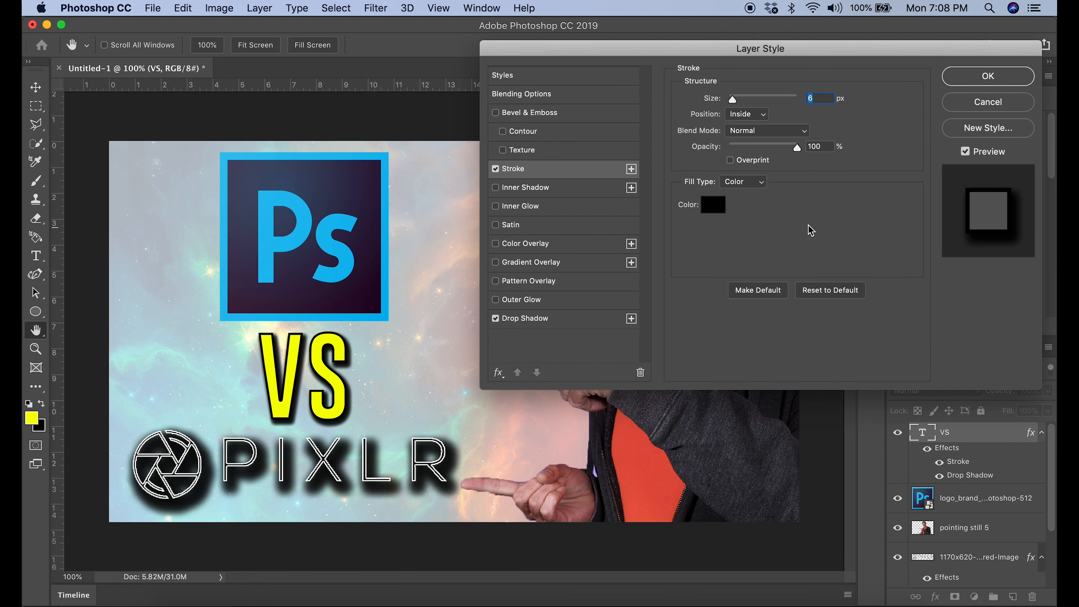
{"action": "left_click", "coordinate": [553, 325]}
{"action": "left_click_drag", "start_coordinate": [737, 167], "coordinate": [744, 204]}
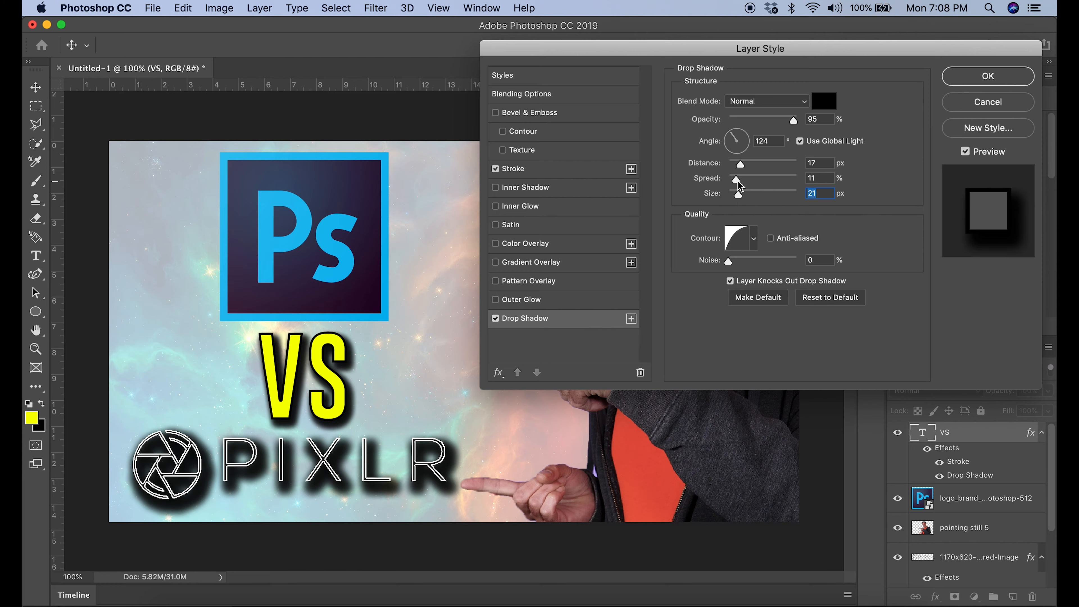